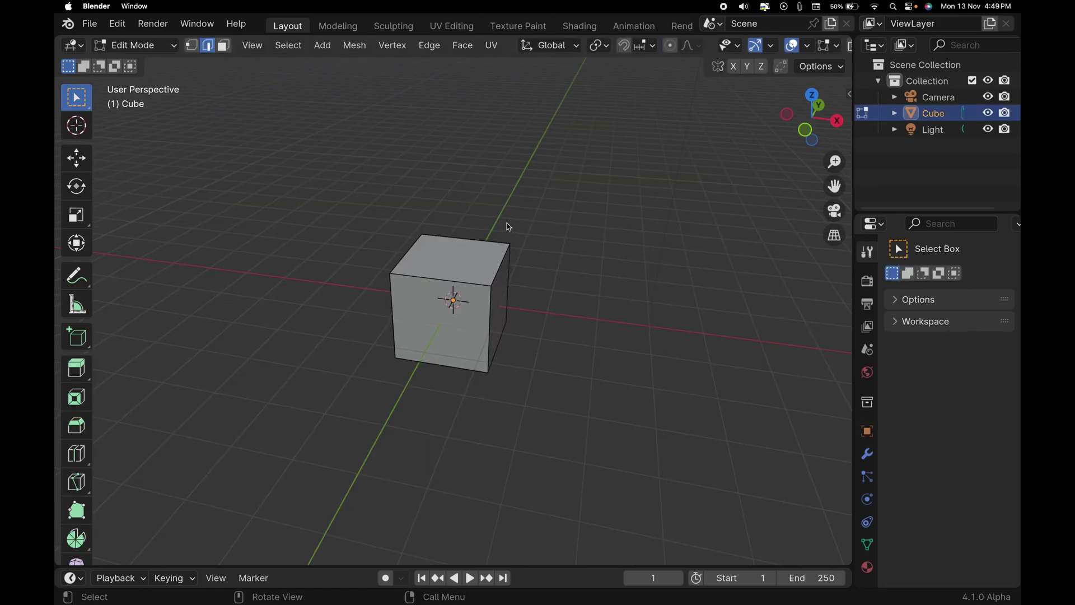
- Select the cube's two top edges and the vertical edge that meet at one upper corner
scroll(504, 227, up, 5)
scroll(491, 261, right, 10)
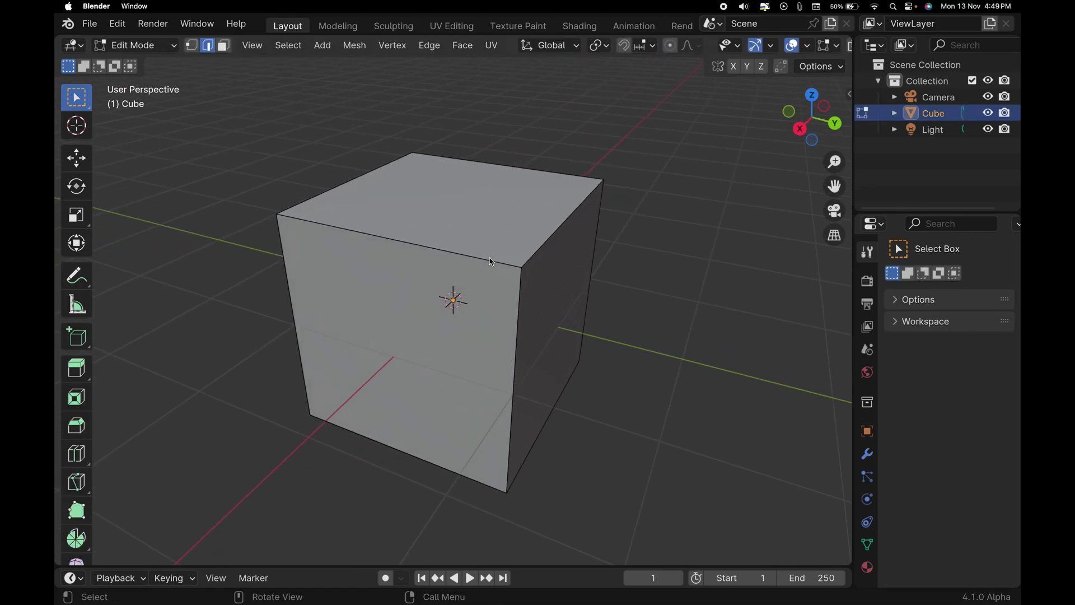
click(482, 261)
ctrl+middle_drag(448, 286, 333, 267)
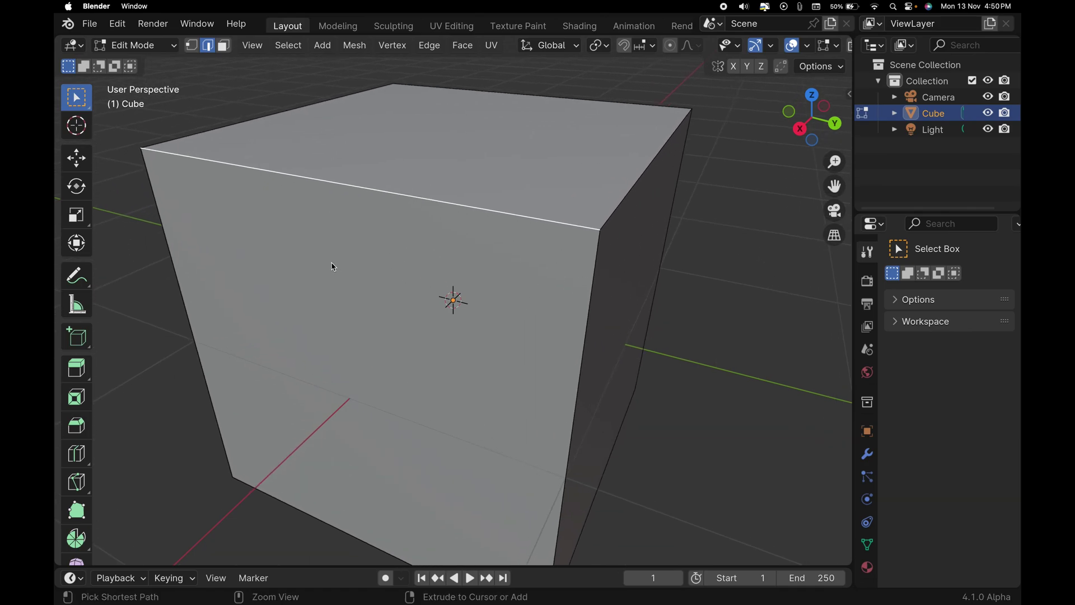
scroll(332, 264, left, 10)
ctrl+scroll(331, 263, down, 5)
click(329, 223)
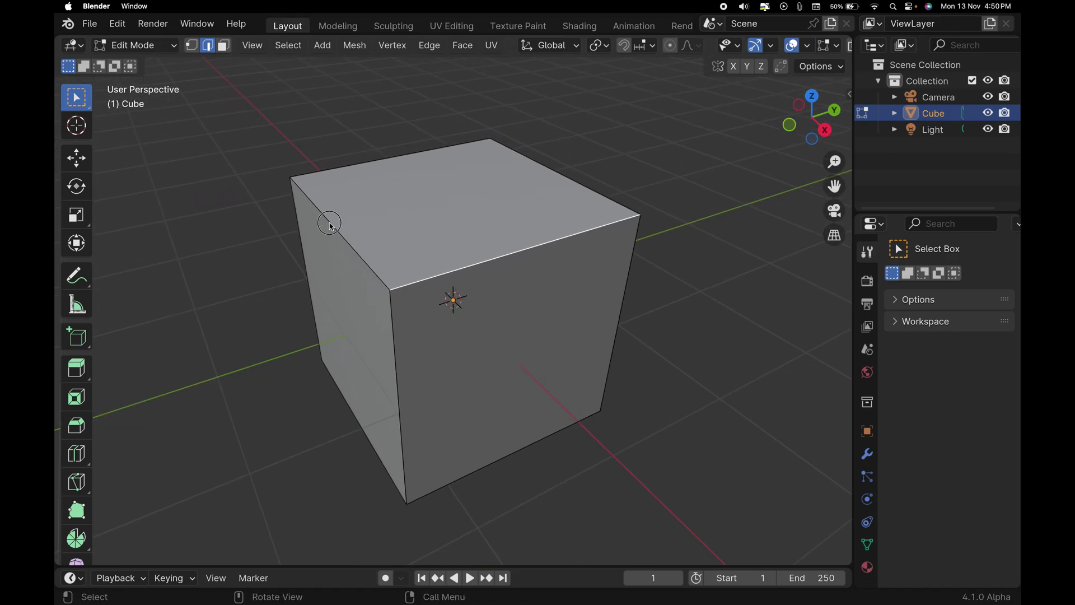
click(391, 290)
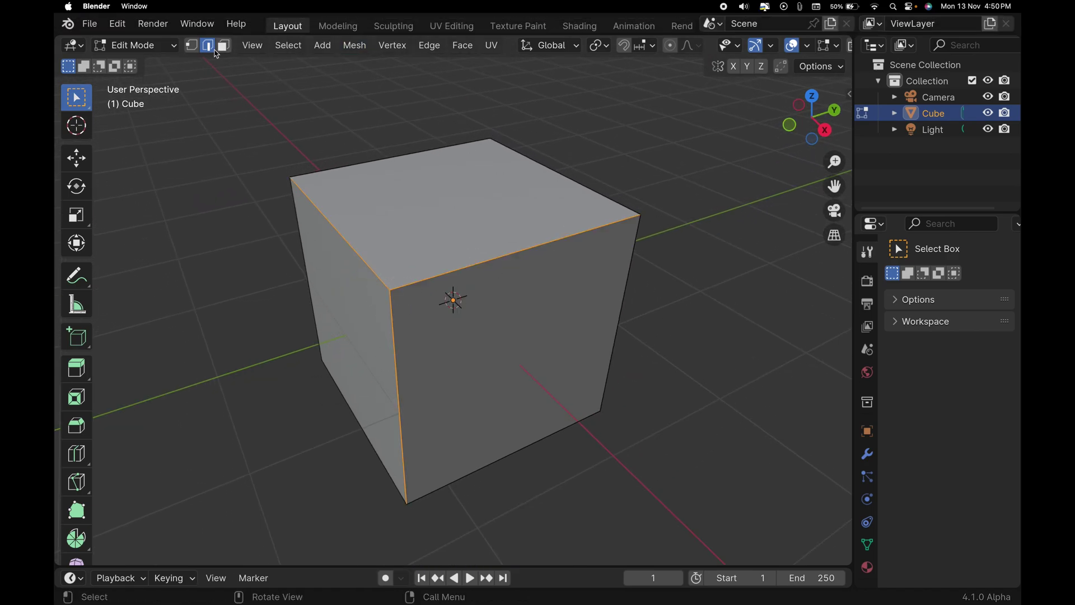
drag(361, 253, 199, 283)
click(356, 250)
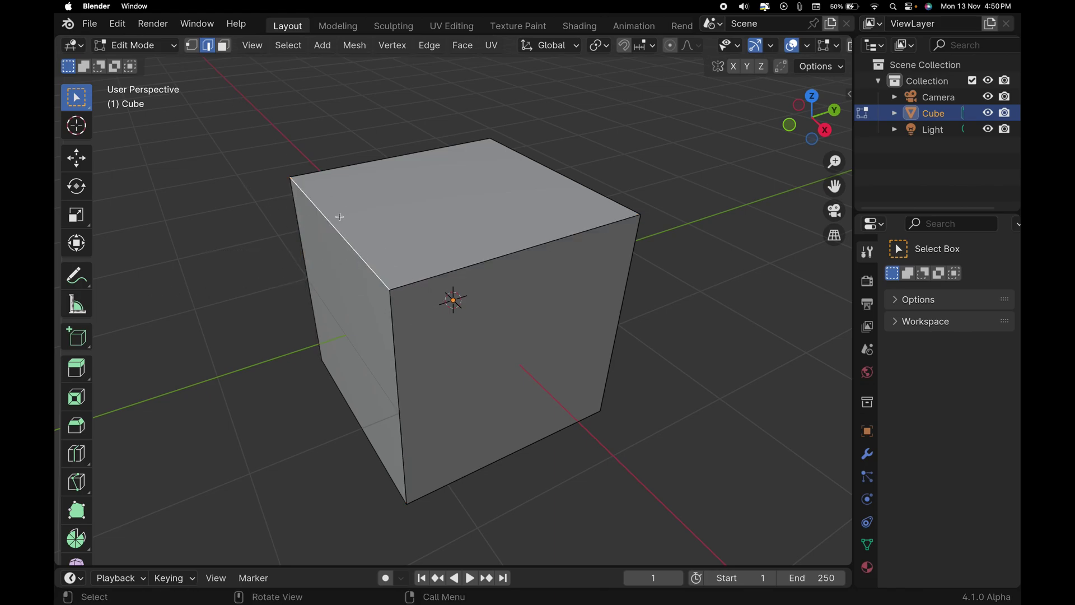
key(ctrl+z)
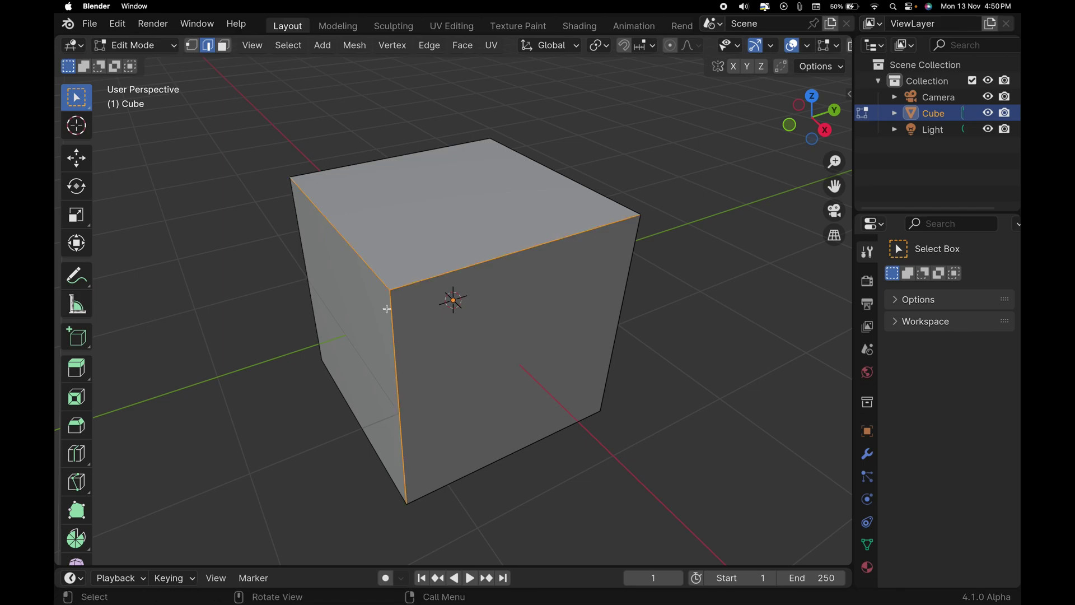
- Bevel the three selected edges with 1 segment and a width of about 0.087 m
key(ctrl)
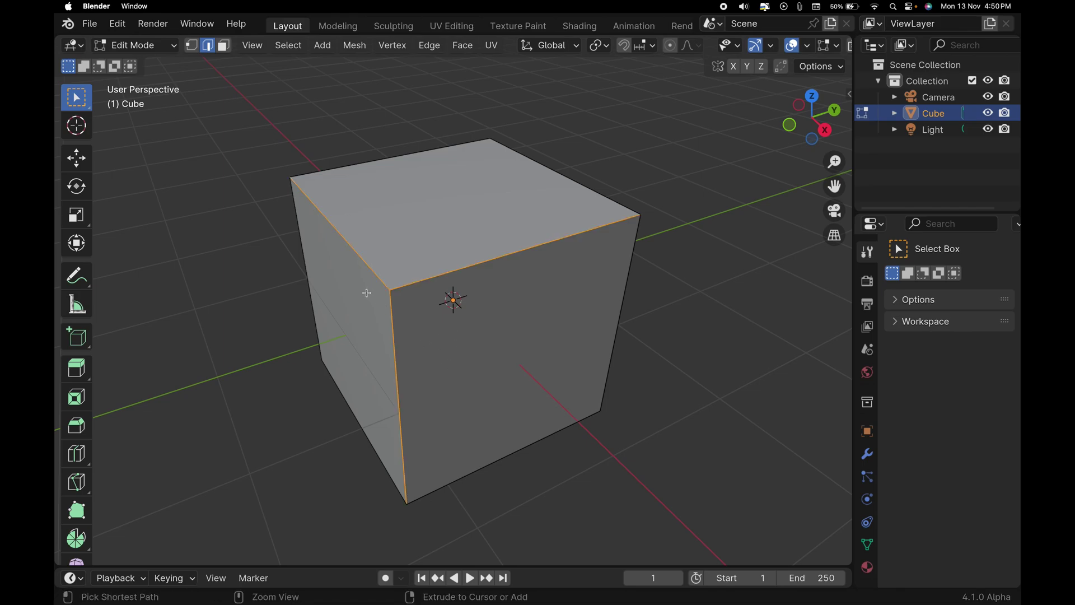
key(ctrl+b)
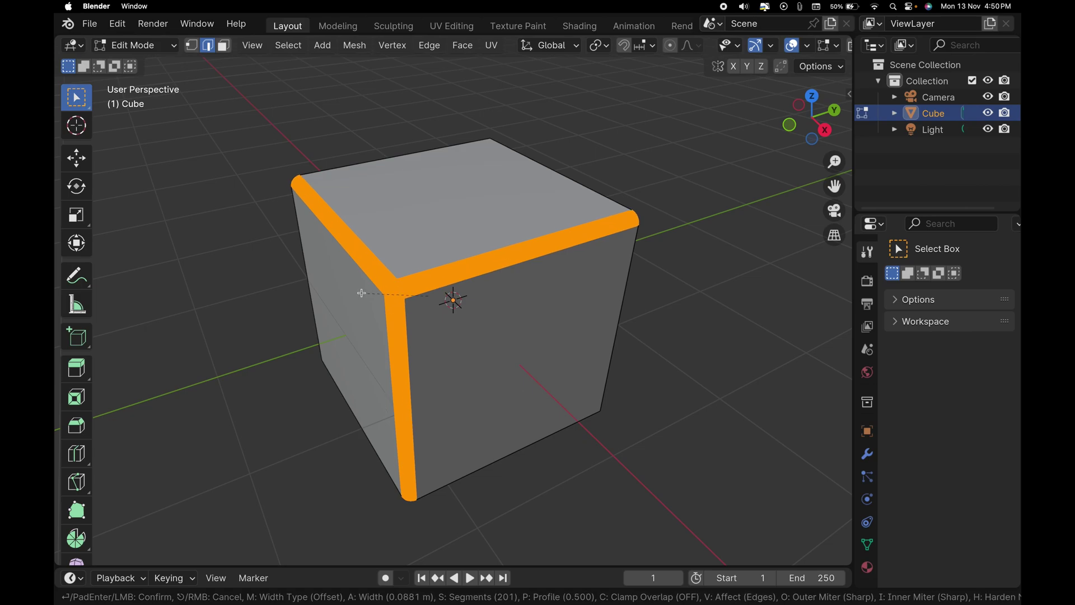
scroll(361, 293, down, 20)
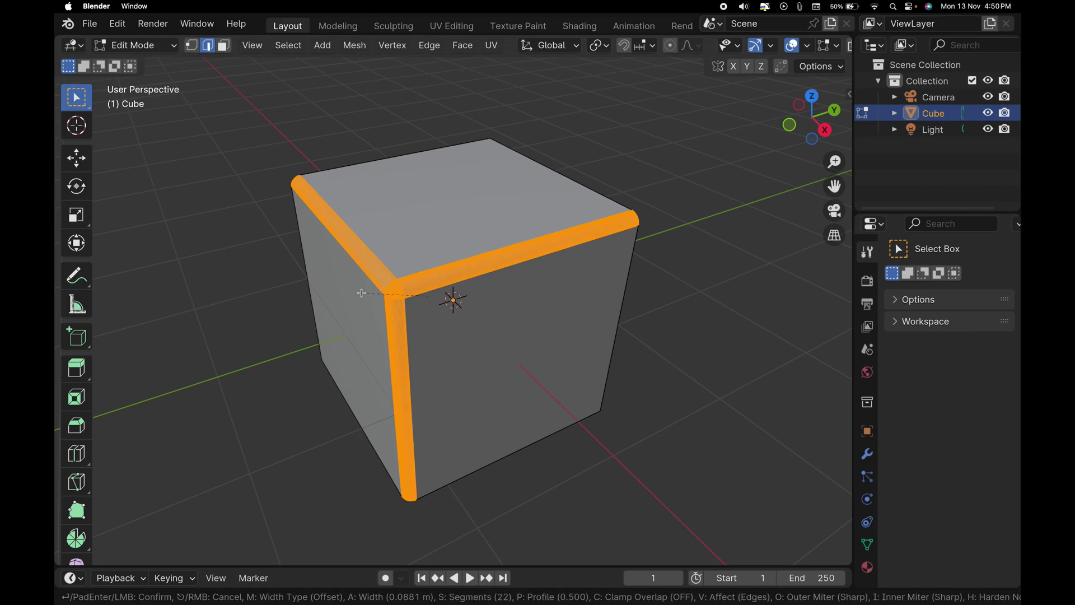
scroll(361, 293, down, 20)
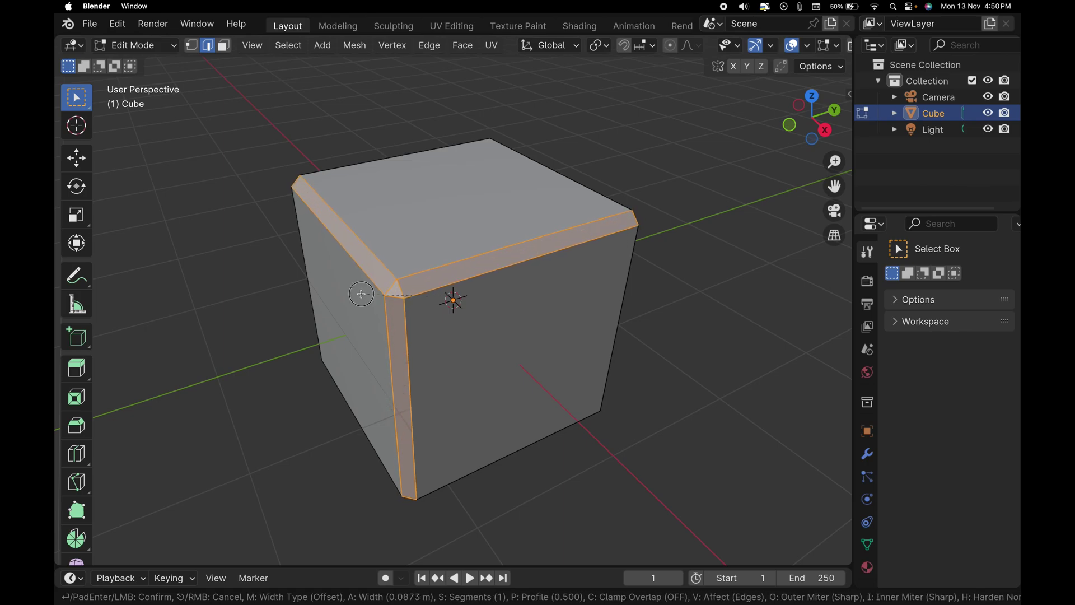
click(366, 354)
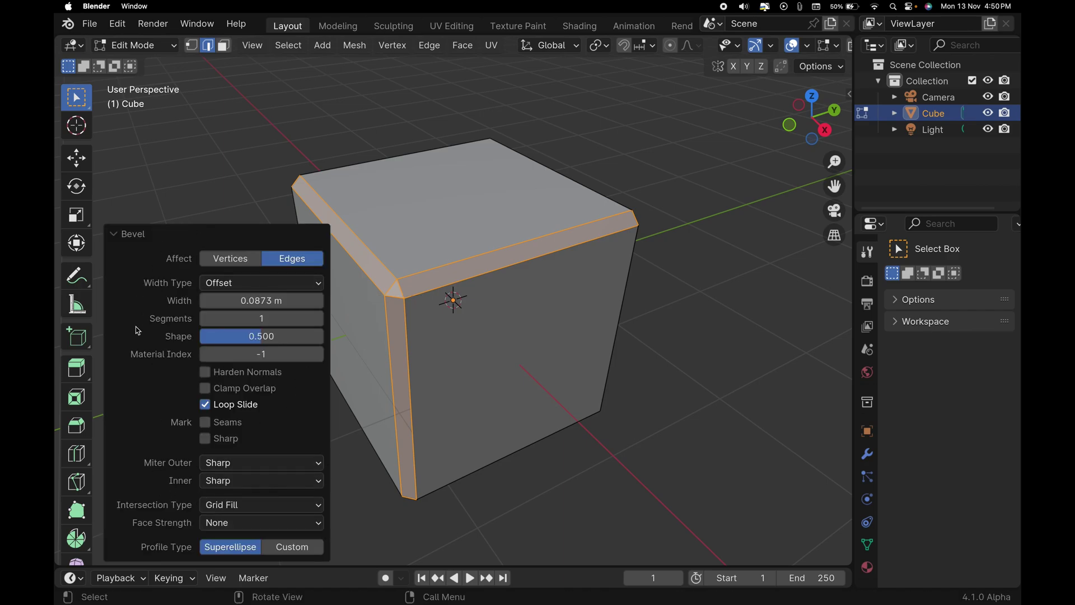
- Set the bevel's segments to 6 in the operation's settings
click(131, 231)
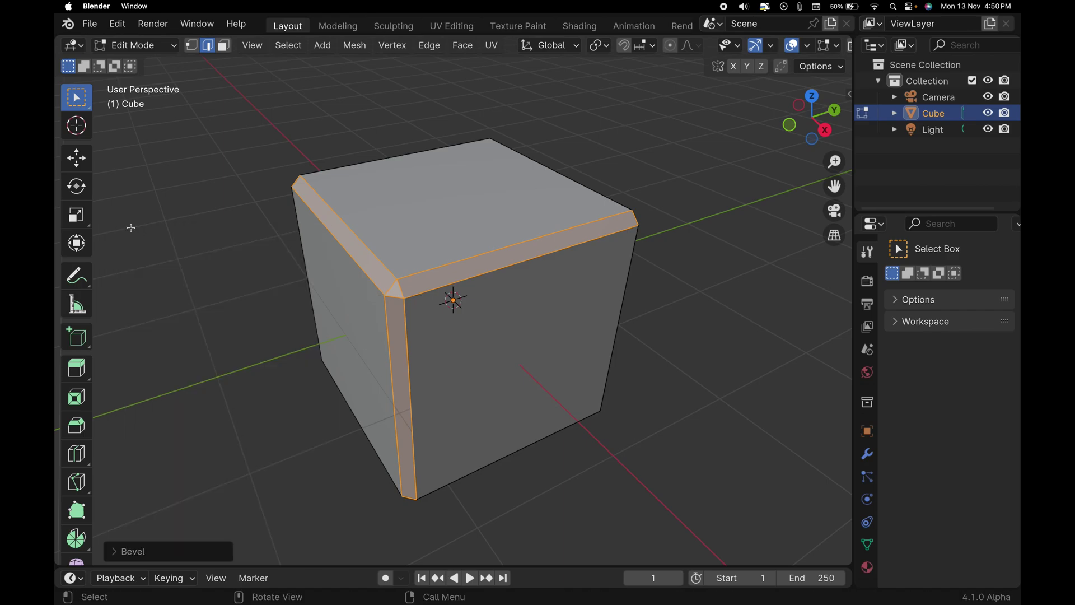
click(135, 552)
mouse_move(257, 317)
mouse_down()
mouse_move(303, 317)
mouse_move(258, 317)
mouse_up()
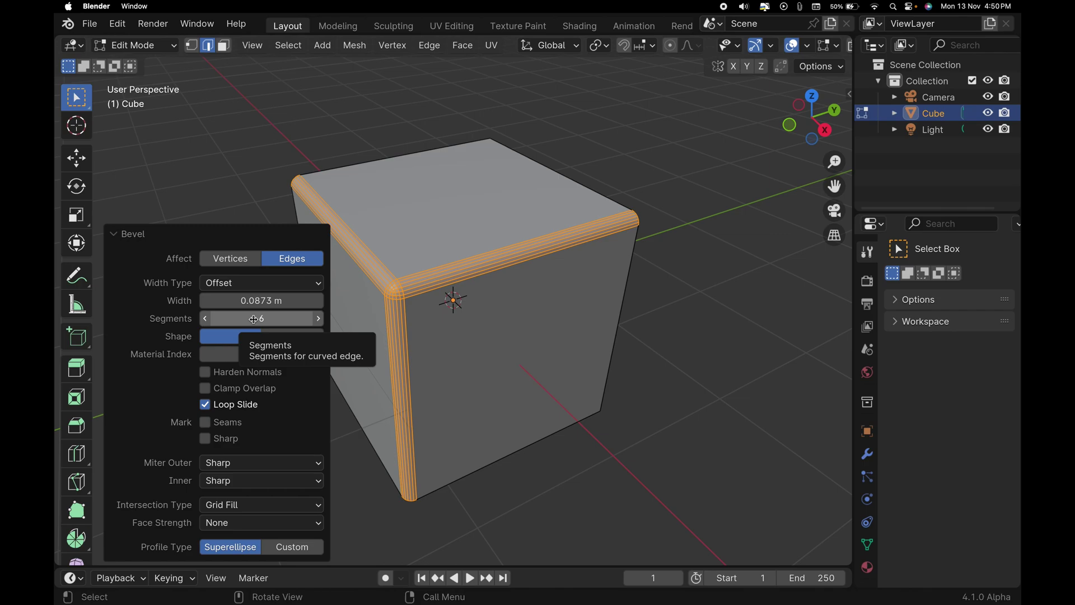
- Bevel the adjoining unbevelled top edge with 4 segments and a width of about 0.18 m
click(683, 340)
middle_drag(683, 341, 521, 247)
click(532, 277)
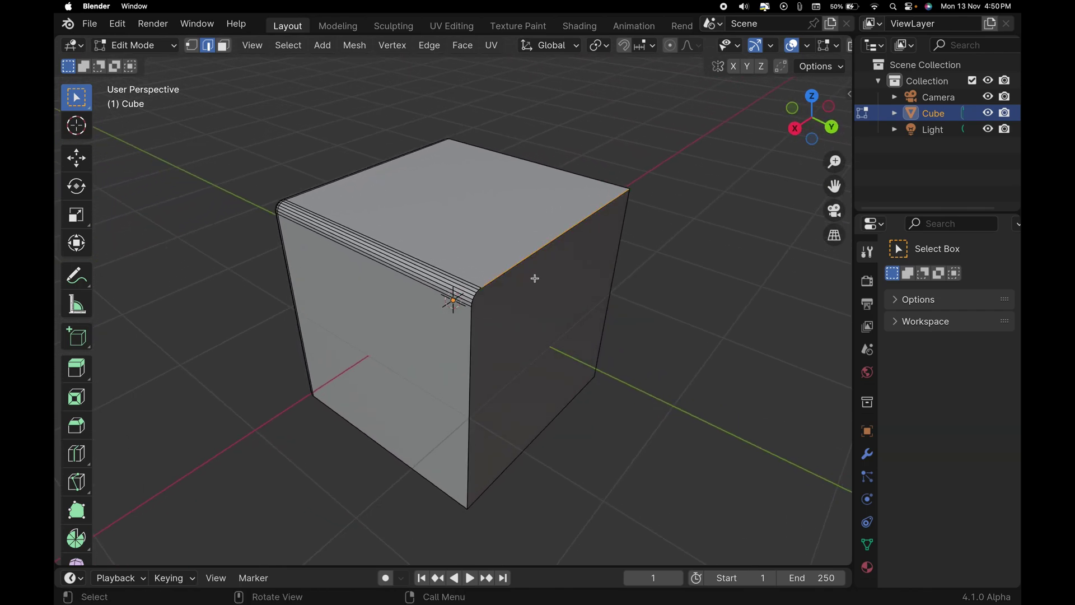
key(ctrl+v)
key(Escape)
key(ctrl+b)
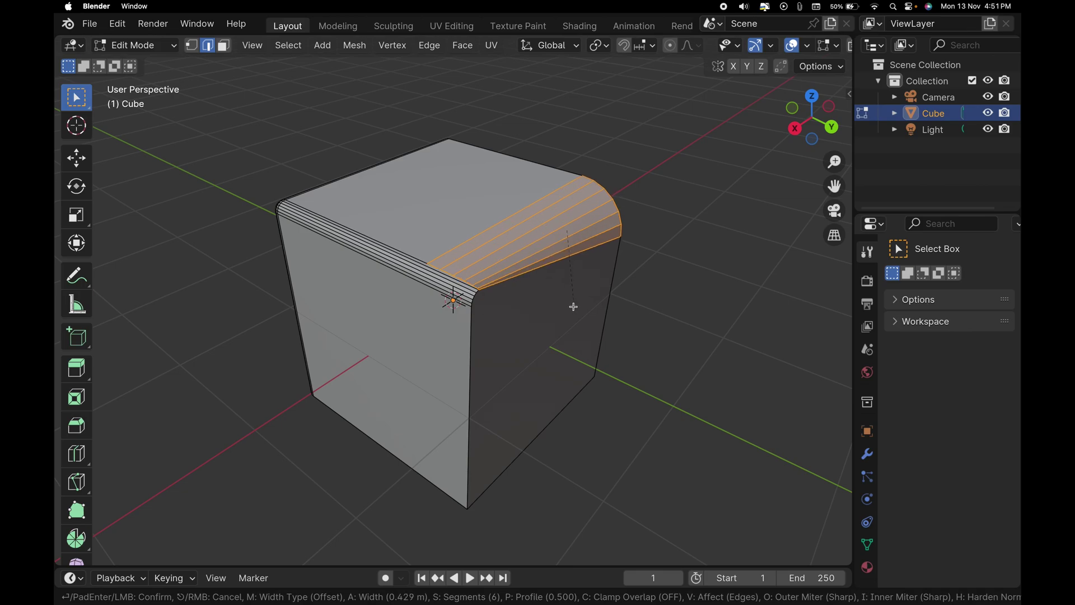
scroll(560, 300, down, 2)
scroll(559, 296, down, 3)
scroll(558, 296, up, 7)
scroll(558, 295, down, 5)
scroll(559, 295, up, 1)
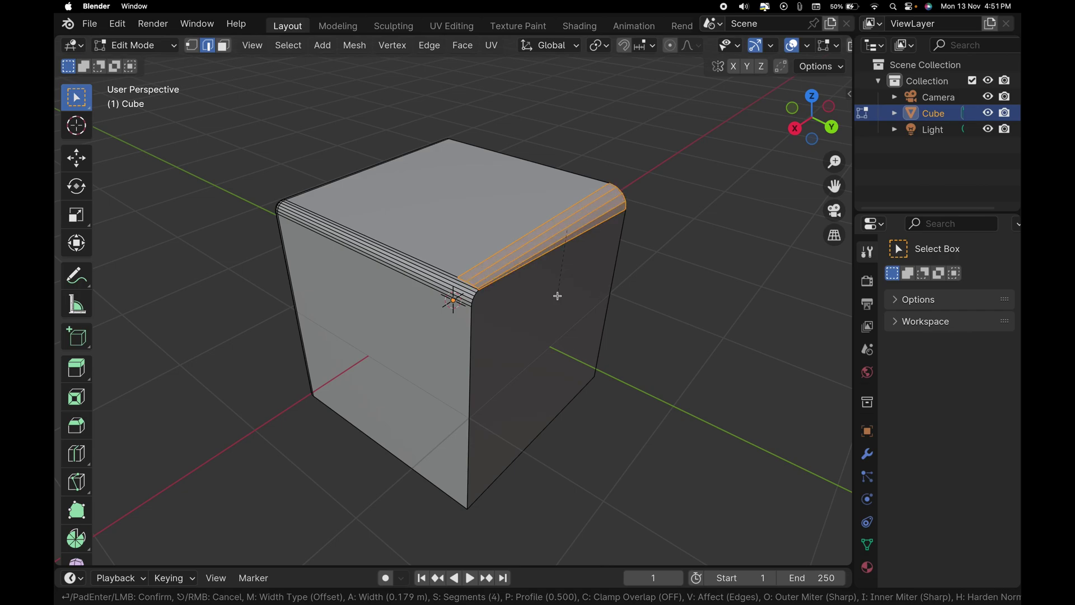
click(558, 296)
- Try to select the cube's remaining sharp top, bottom and vertical edges together
middle_drag(633, 297, 529, 233)
click(615, 271)
click(529, 236)
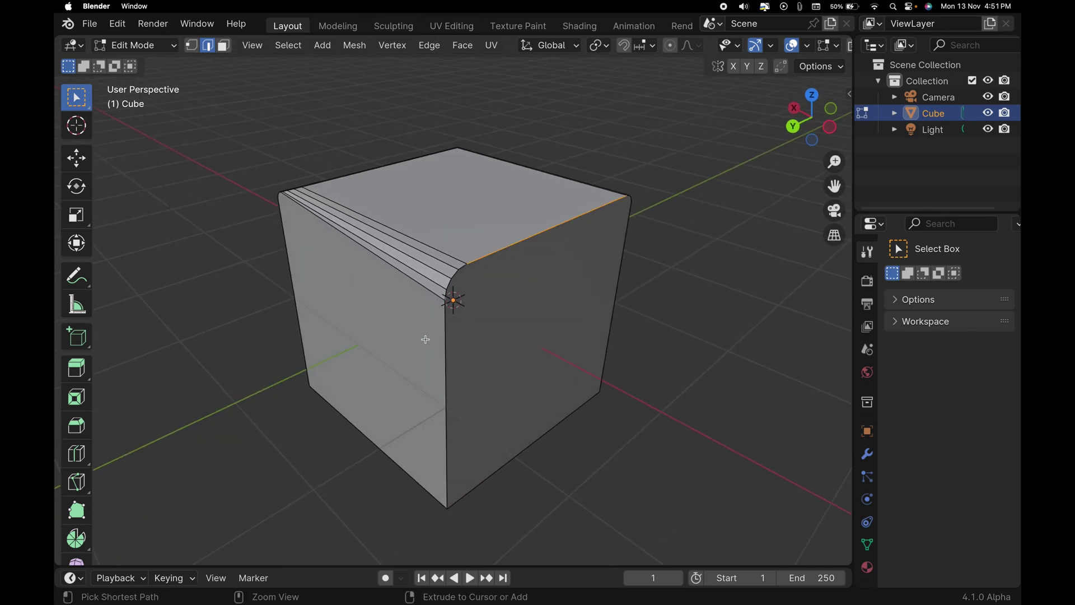
middle_drag(391, 367, 335, 255)
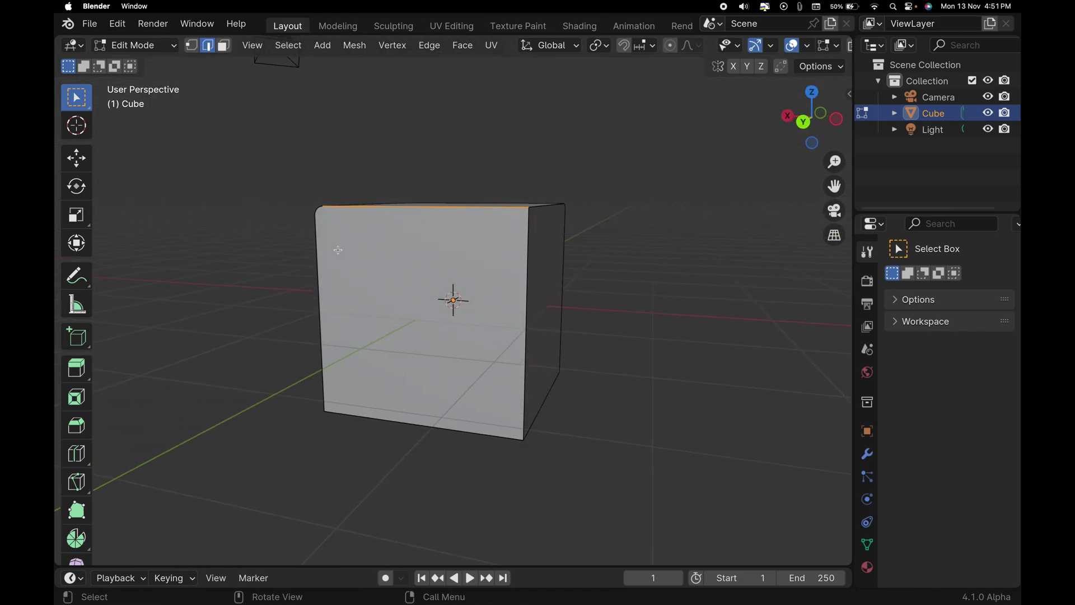
drag(377, 202, 452, 463)
middle_drag(452, 463, 474, 379)
ctrl+drag(463, 186, 492, 269)
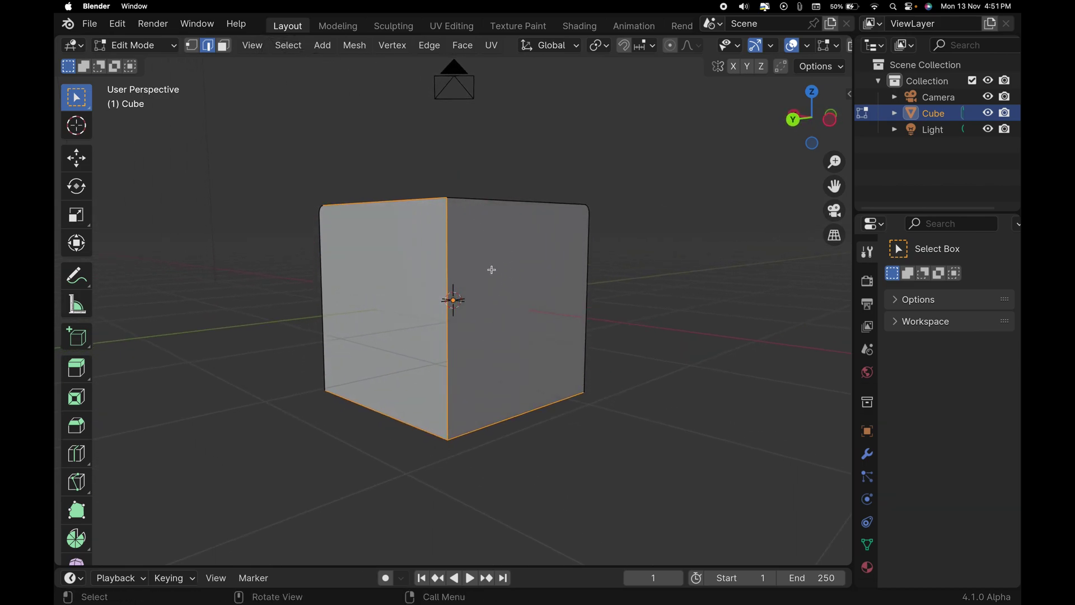
scroll(466, 300, down, 3)
ctrl+scroll(465, 301, up, 5)
middle_drag(464, 301, 456, 168)
scroll(456, 168, down, 3)
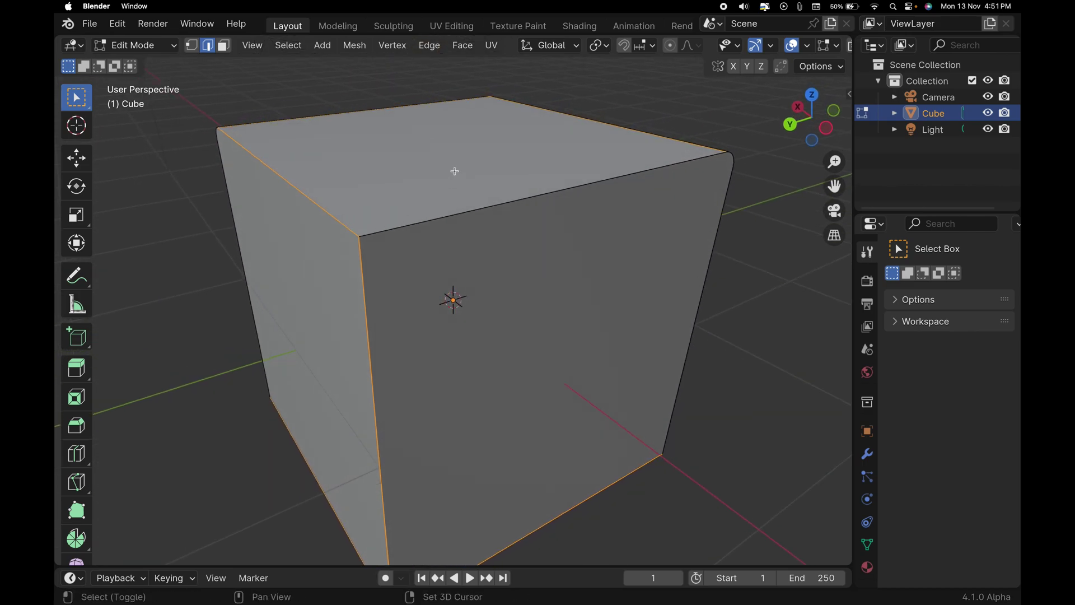
ctrl+middle_drag(508, 270, 507, 279)
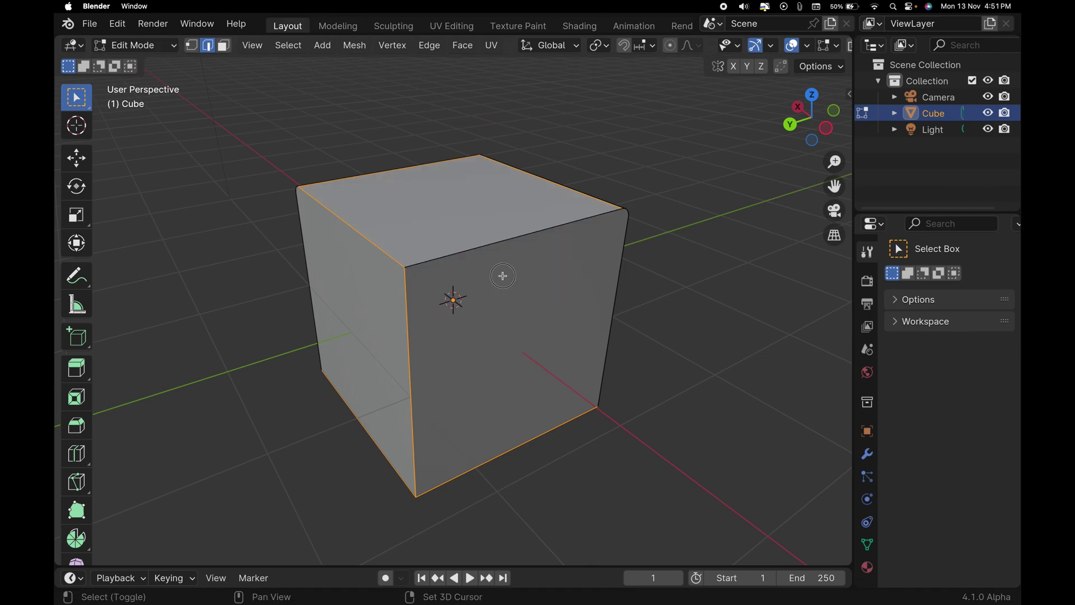
click(498, 304)
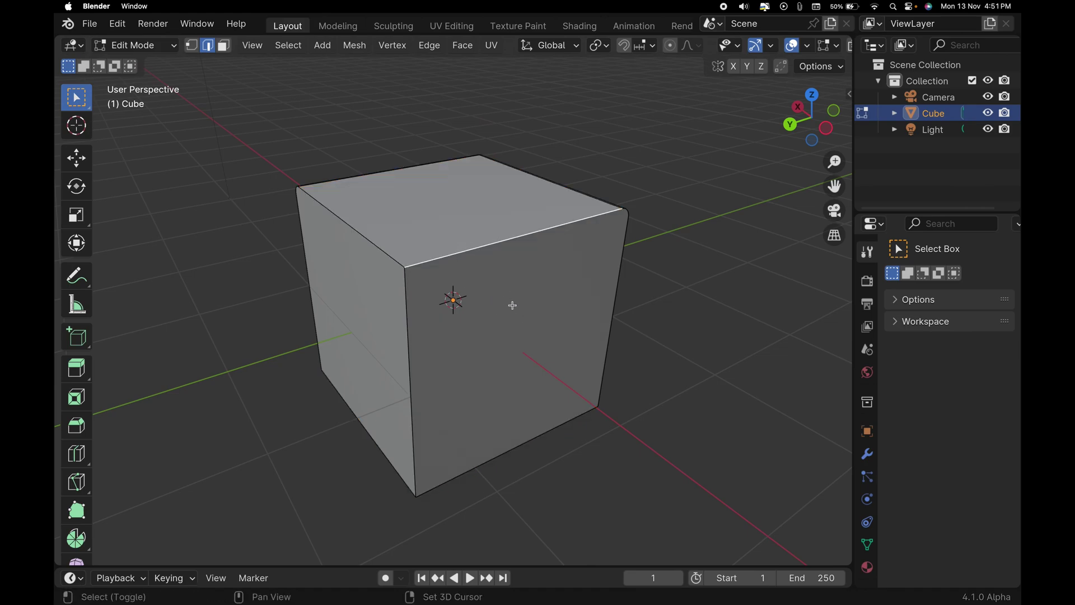
- Select an unbevelled vertical edge together with the top and bottom edges that meet its two ends
drag(380, 242, 493, 510)
shift+click(474, 468)
shift+drag(459, 251, 415, 224)
shift+drag(384, 226, 337, 258)
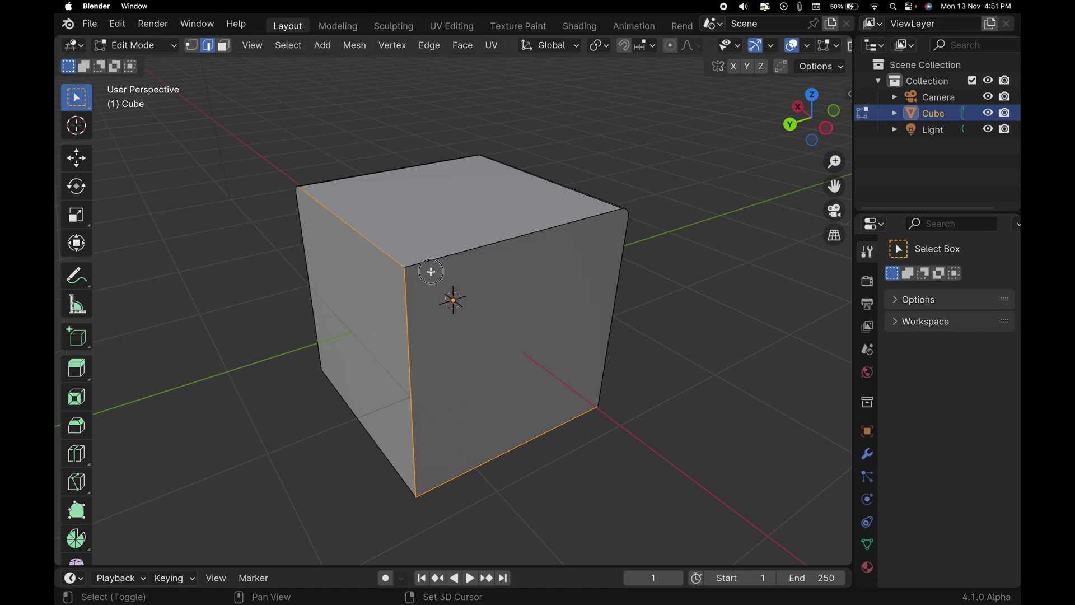
shift+click(439, 268)
middle_drag(379, 504, 422, 496)
key(ctrl)
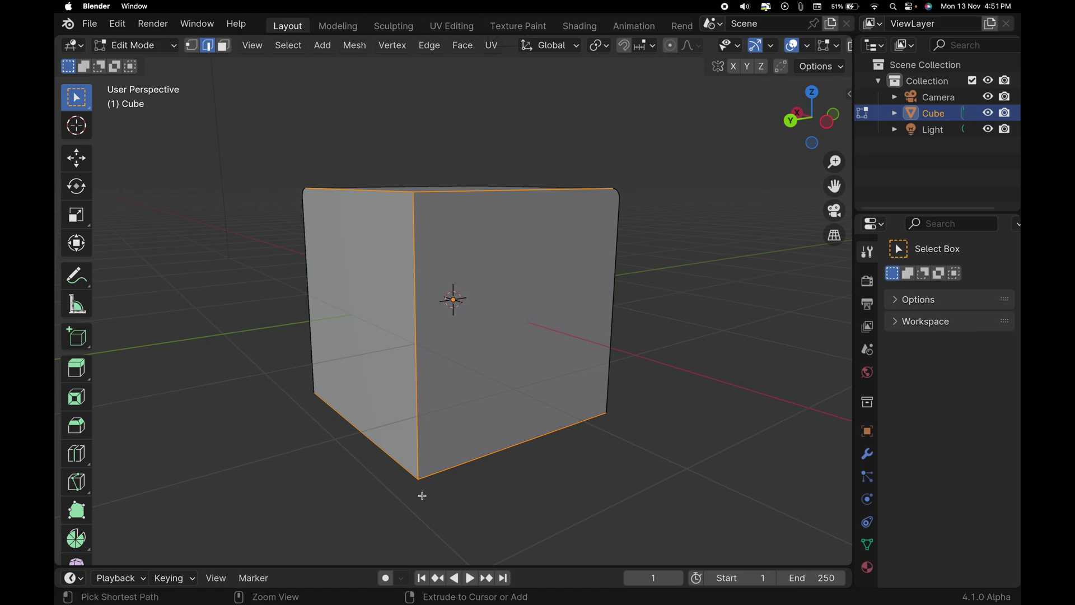
- Bevel the selected edges with 4 segments and a width of about 0.056 m, and clear the selection
key(ctrl+b)
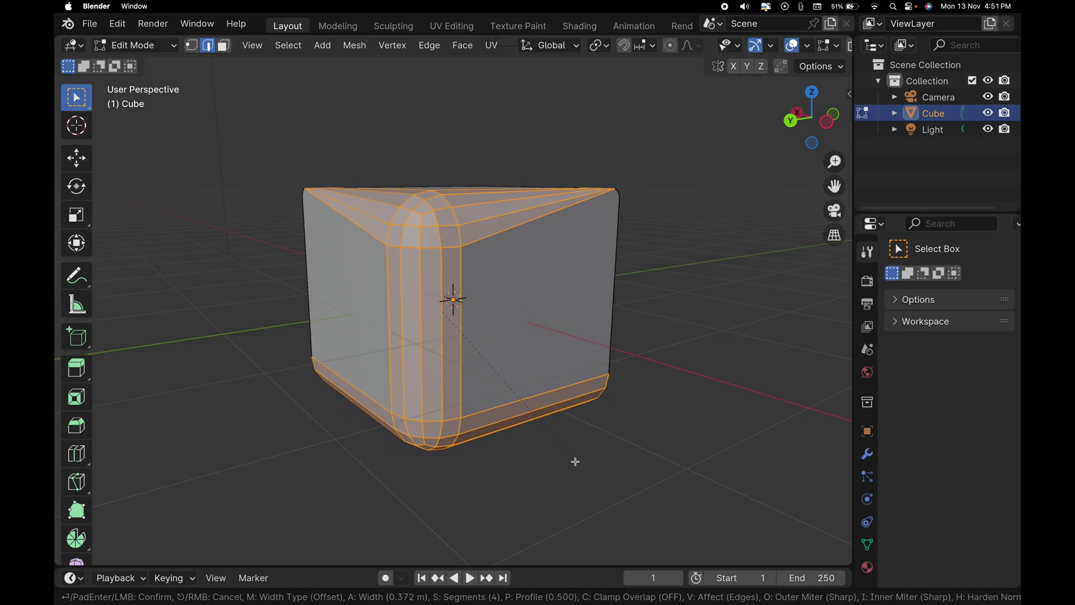
scroll(582, 476, up, 3)
scroll(585, 485, up, 2)
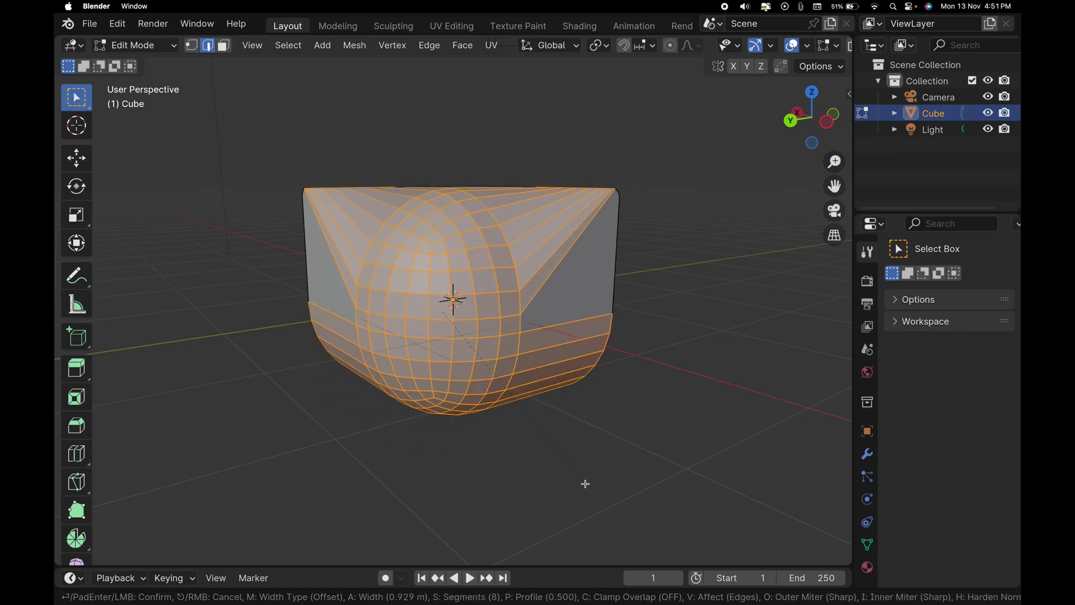
scroll(584, 484, down, 4)
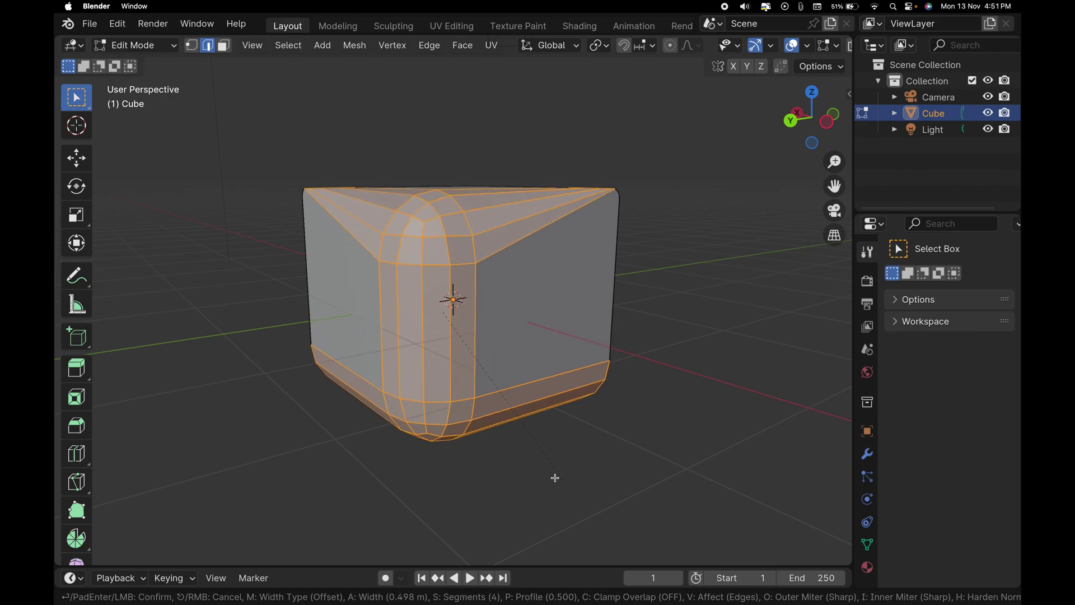
scroll(541, 474, down, 1)
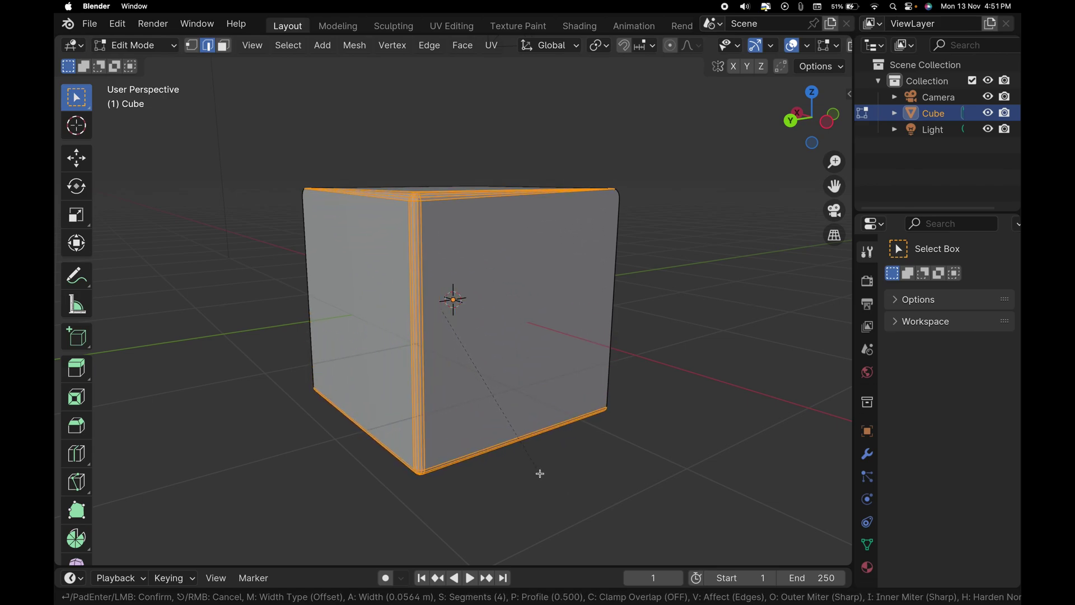
click(540, 475)
click(582, 510)
- Switch to Object Mode and apply Shade Smooth to the bevelled cube
key(Tab)
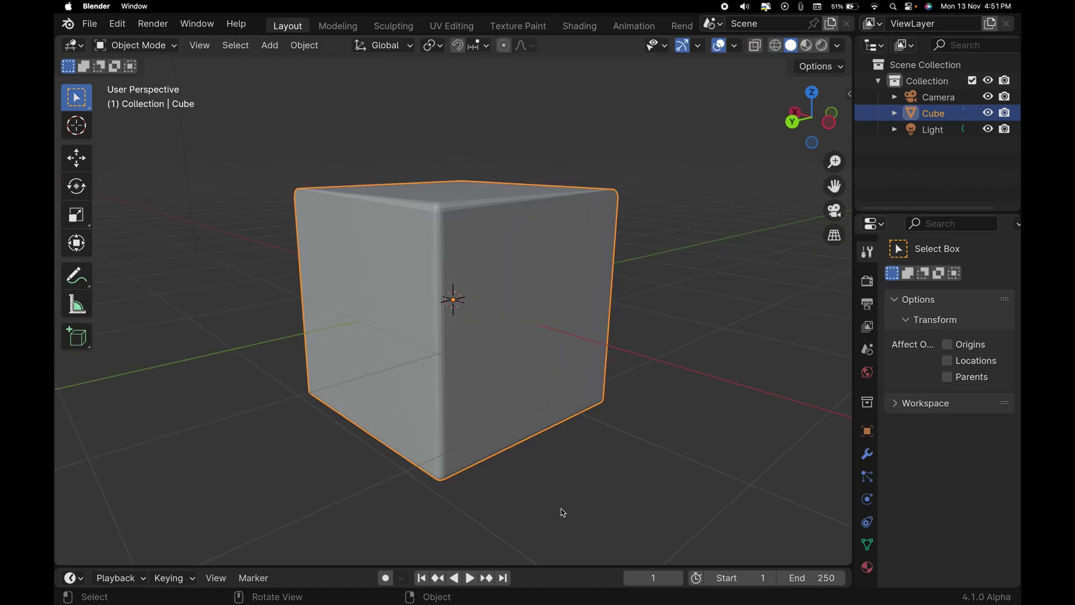
middle_drag(561, 508, 390, 413)
click(496, 526)
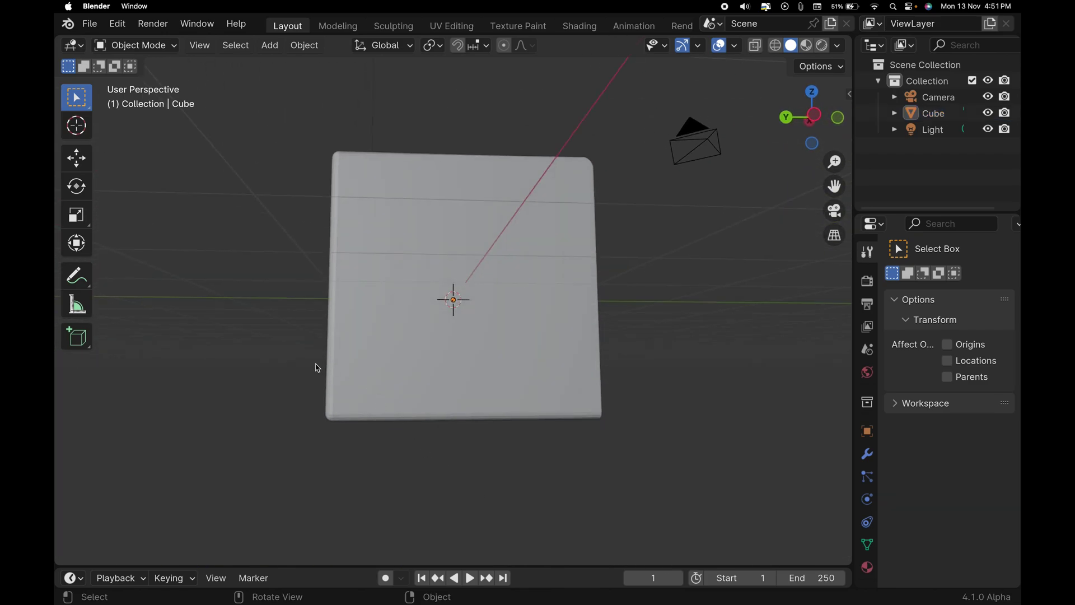
middle_drag(337, 298, 348, 276)
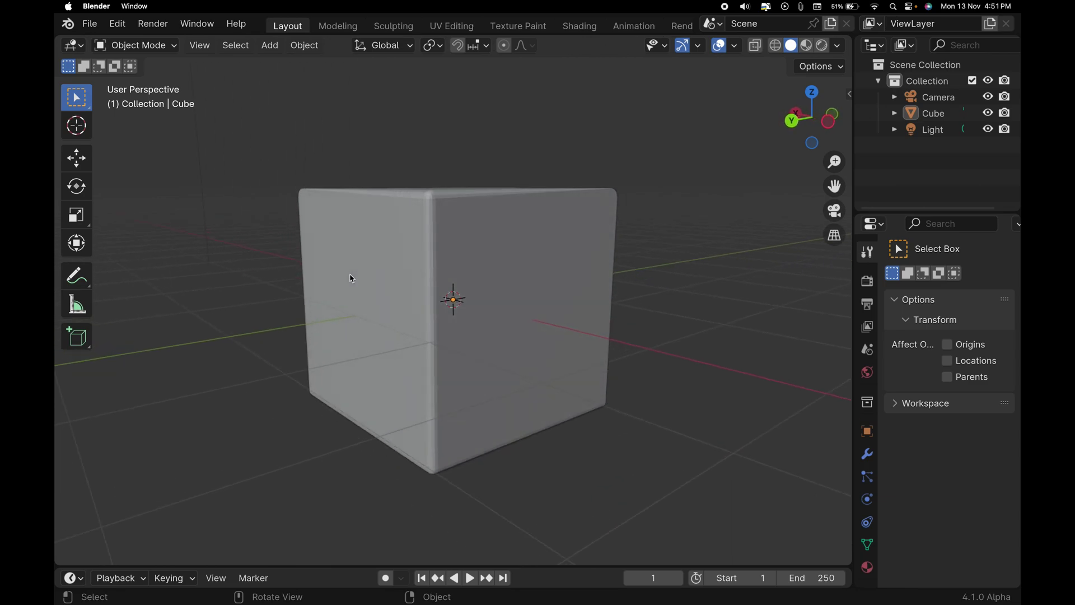
click(496, 276)
right_click(484, 279)
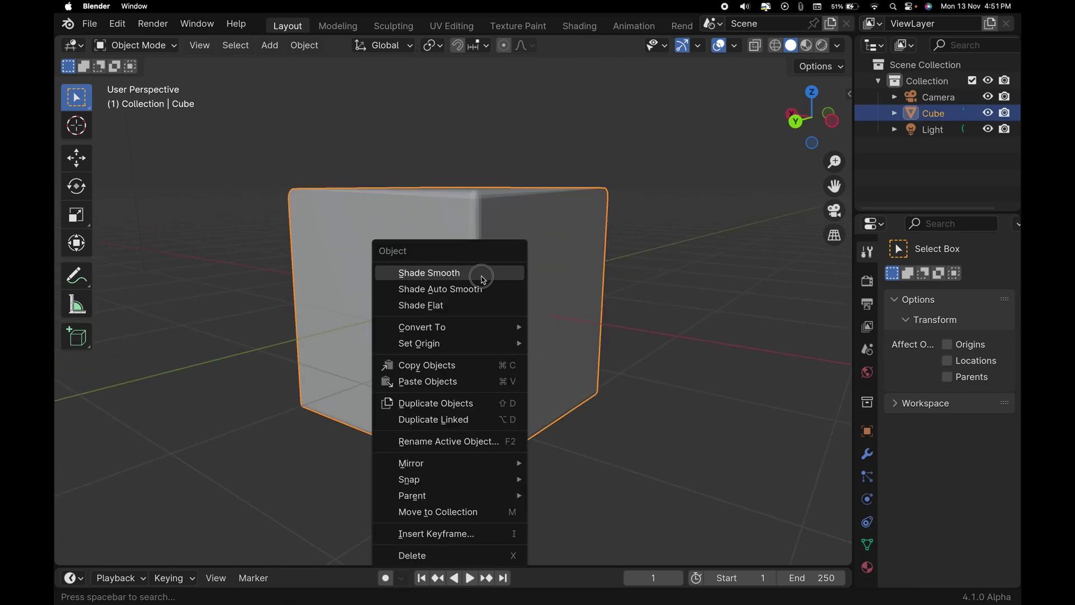
click(484, 279)
click(713, 339)
middle_drag(648, 347, 609, 353)
mouse_move(447, 331)
middle_down()
mouse_move(451, 300)
mouse_move(448, 336)
middle_up()
- Undo the smooth shading and return the cube to Edit Mode
key(ctrl+z)
key(ctrl+z)
key(ctrl+z)
key(ctrl+z)
key(Tab)
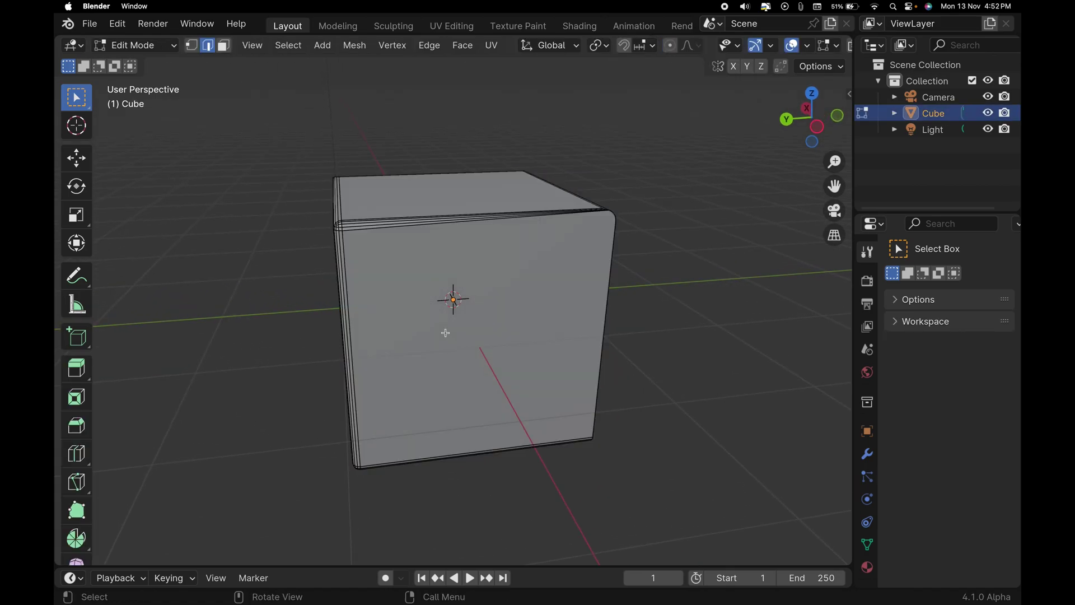
- Undo the last edge bevel and the most recent edge selections
key(ctrl+z)
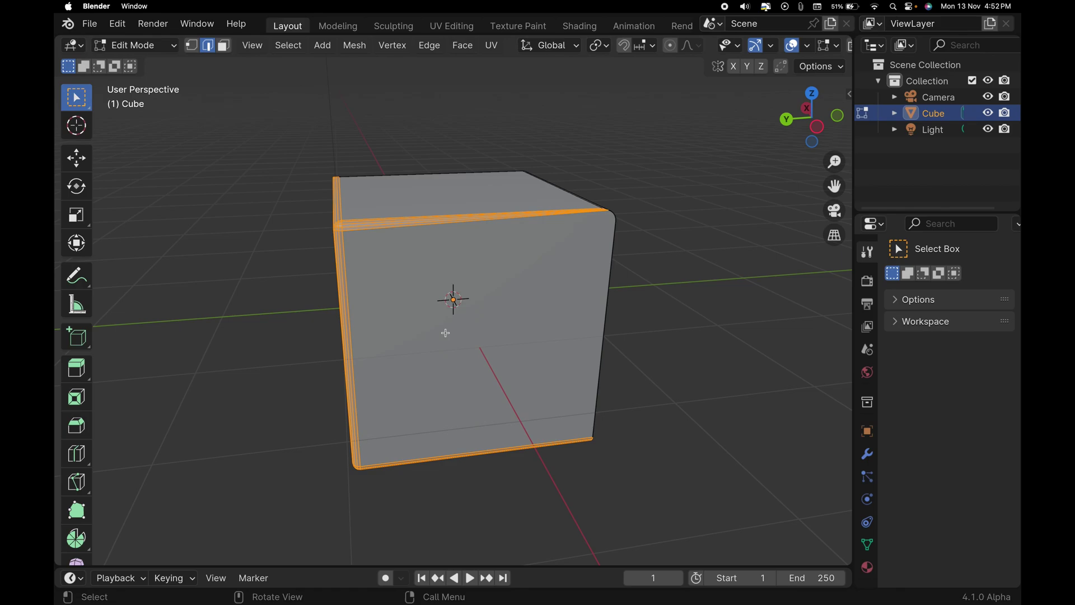
scroll(445, 332, up, 5)
key(ctrl+z)
key(ctrl+z)
key(ctrl+z)
key(ctrl+z)
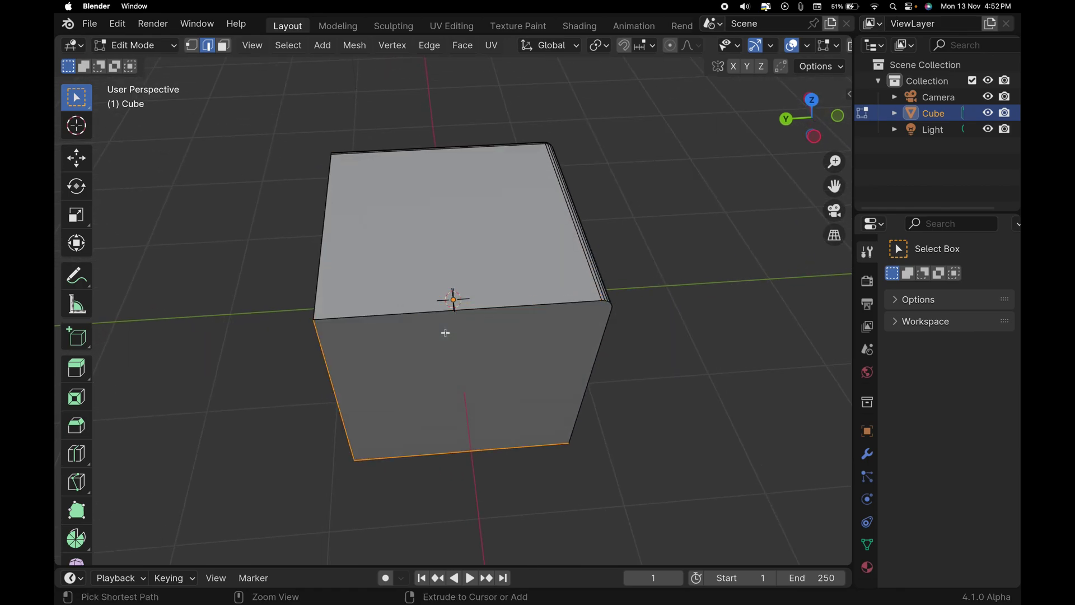
- Undo the remaining edge bevels and edge selections to restore the plain, unbevelled cube
scroll(555, 331, right, 10)
key(ctrl+z)
key(ctrl+z)
key(ctrl+z)
key(ctrl+z)
key(ctrl+z)
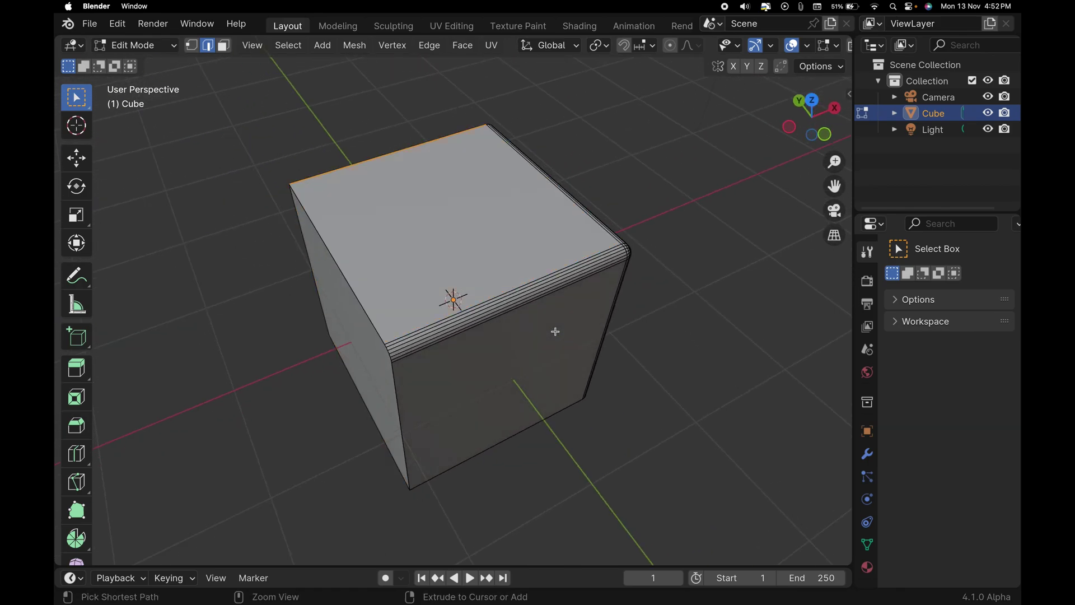
scroll(556, 332, down, 10)
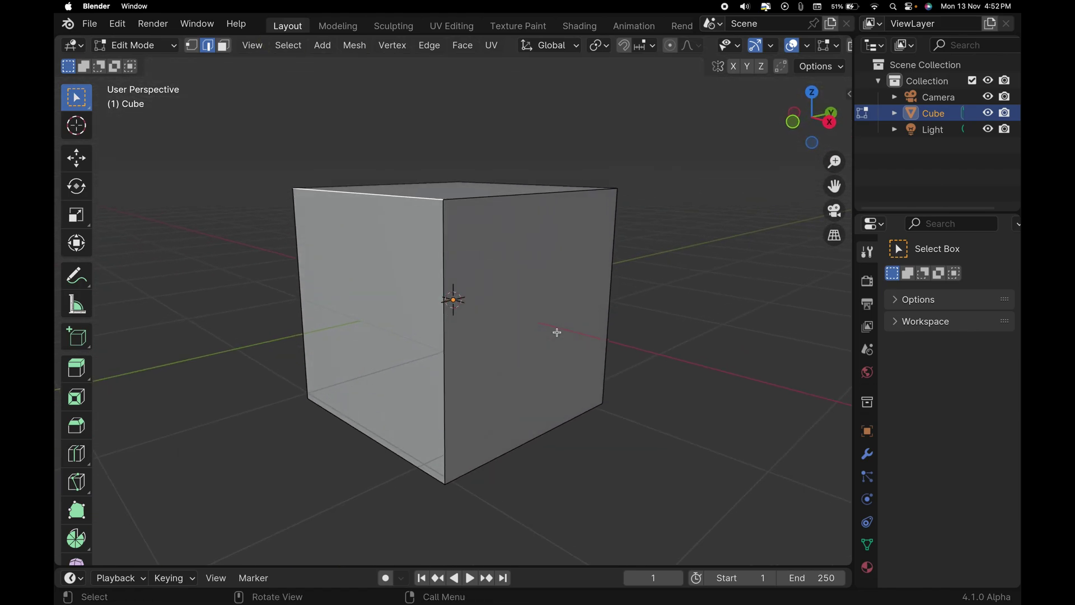
scroll(556, 332, down, 10)
scroll(557, 333, left, 8)
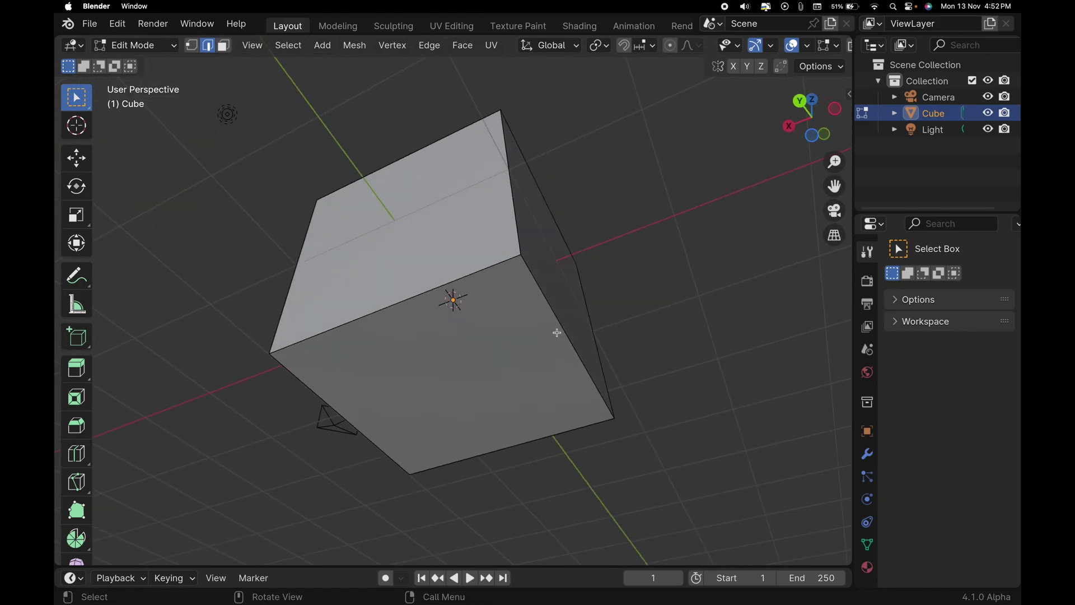
- Select the whole cube and bevel all its edges with 3 segments and a width of about 0.066 m
scroll(557, 333, up, 10)
scroll(556, 333, down, 8)
key(a)
scroll(556, 333, up, 5)
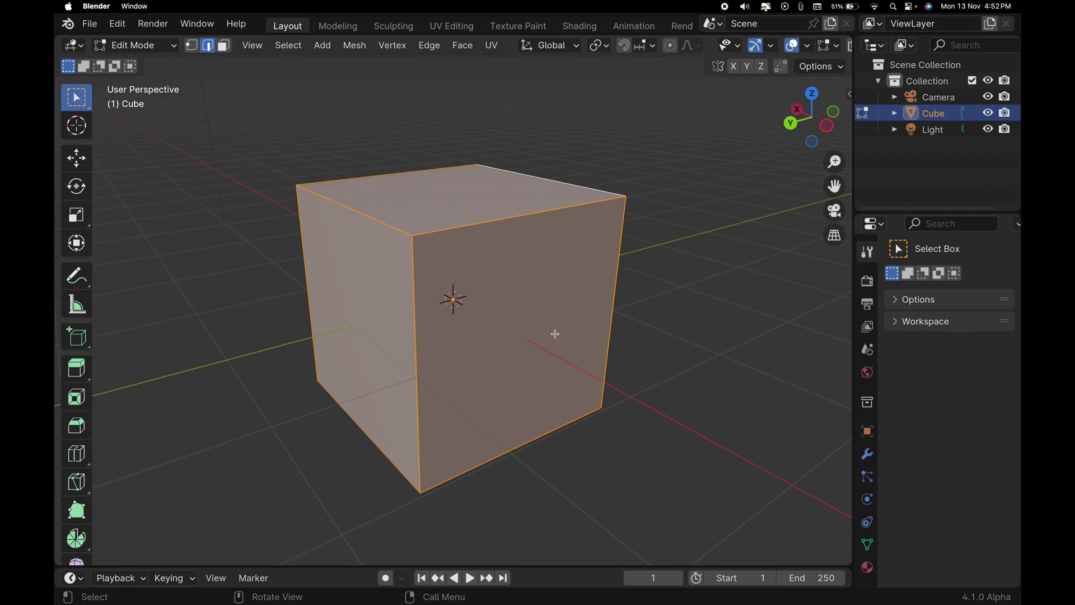
key(ctrl)
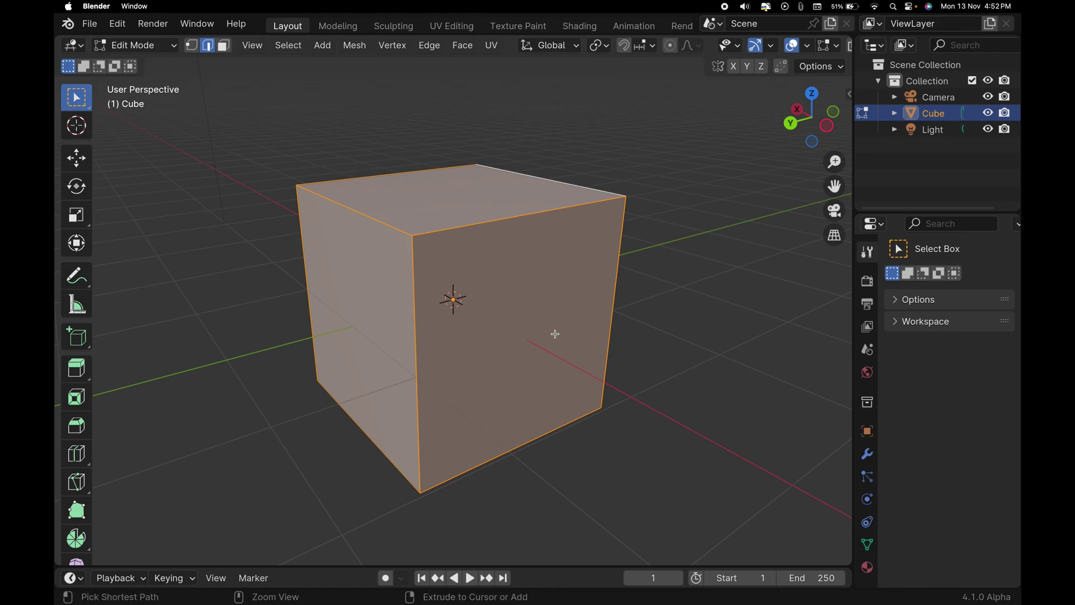
key(ctrl+b)
scroll(559, 336, down, 2)
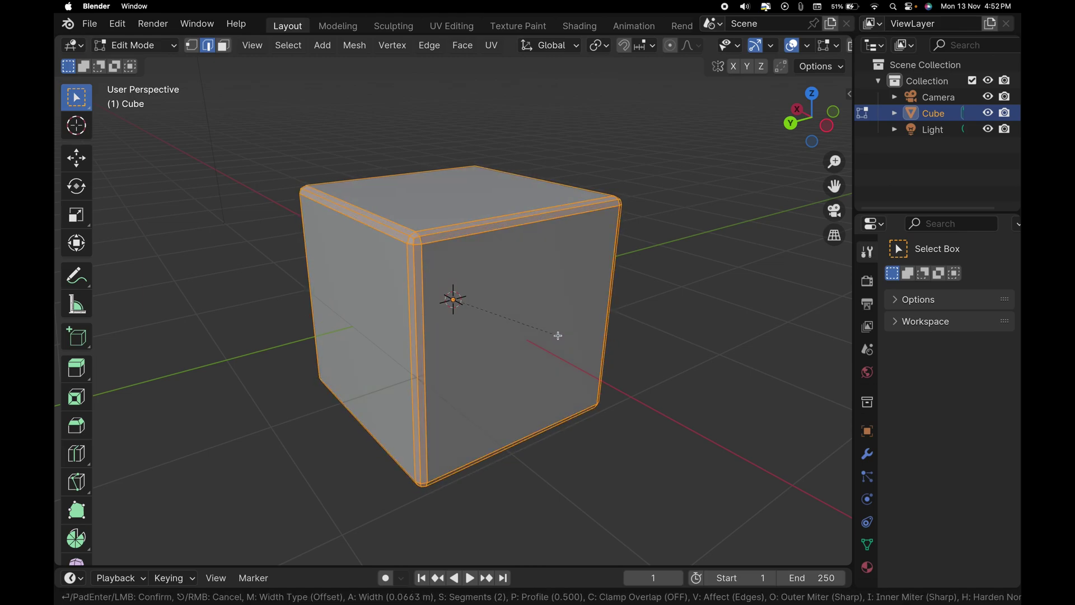
scroll(558, 335, up, 1)
click(558, 335)
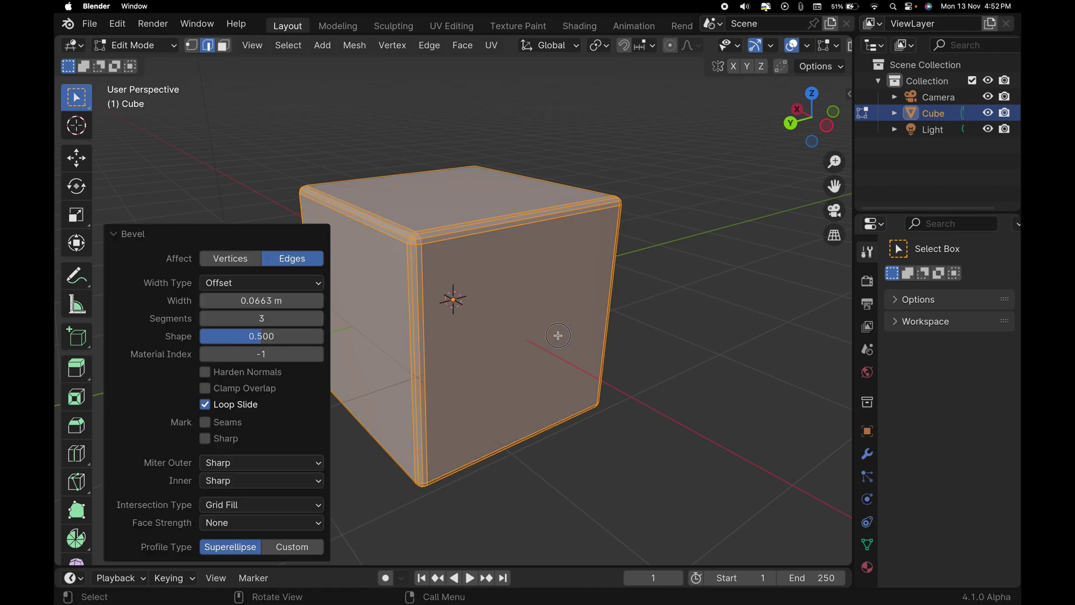
- Try 1 and 13 segments for the bevel, set the segments back to 3, and clear the selection
mouse_move(275, 318)
mouse_down()
mouse_move(302, 318)
mouse_move(273, 318)
mouse_up()
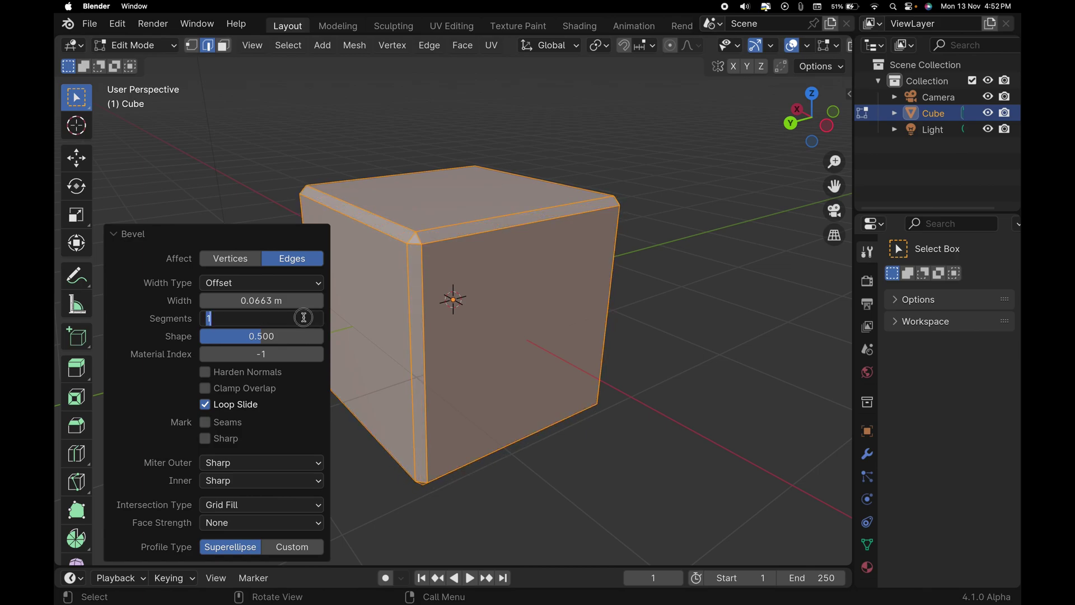
key(Return)
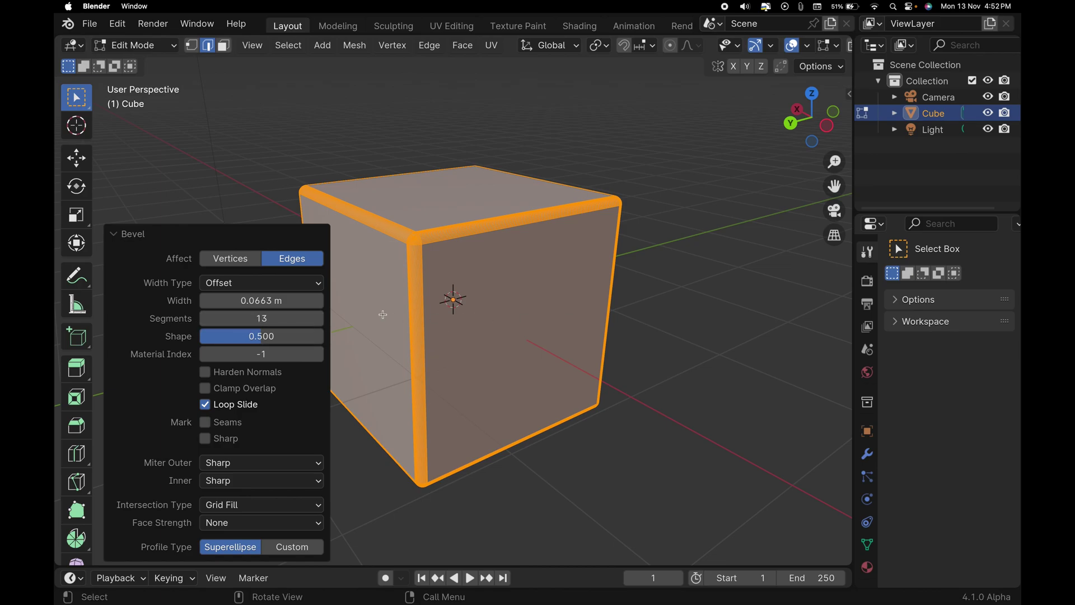
click(270, 316)
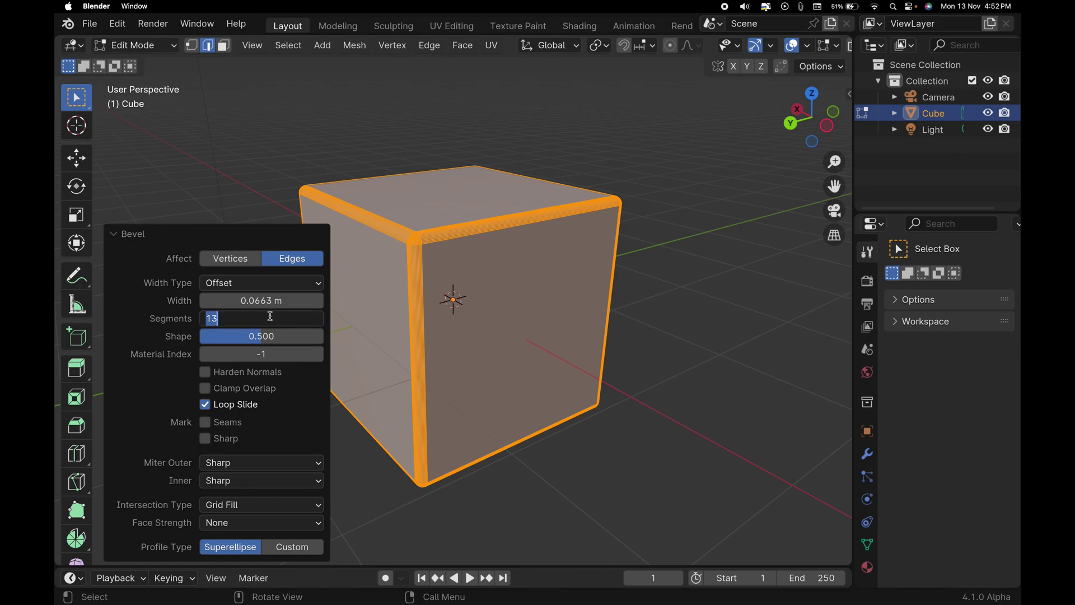
text(3)
key(Return)
click(640, 287)
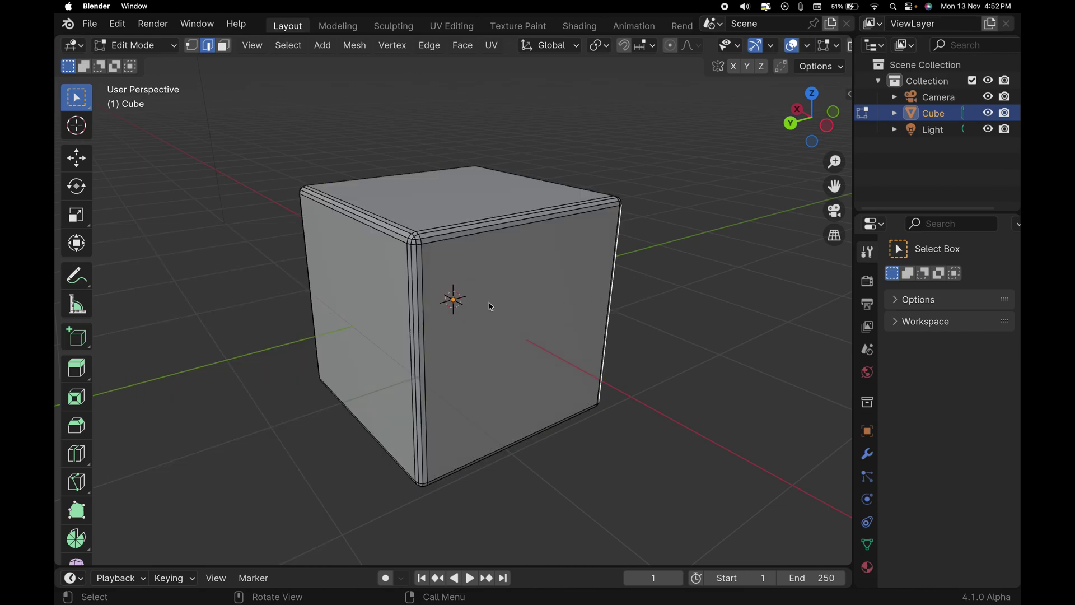
- Switch to Object Mode and apply Shade Smooth to the bevelled cube
key(Tab)
middle_drag(455, 300, 518, 319)
right_click(472, 308)
click(471, 306)
- Add a second 2 m cube, raise it about 2.2 m along Z above the bevelled cube, and deselect it
key(shift+a)
mouse_move(481, 291)
click(546, 307)
key(g)
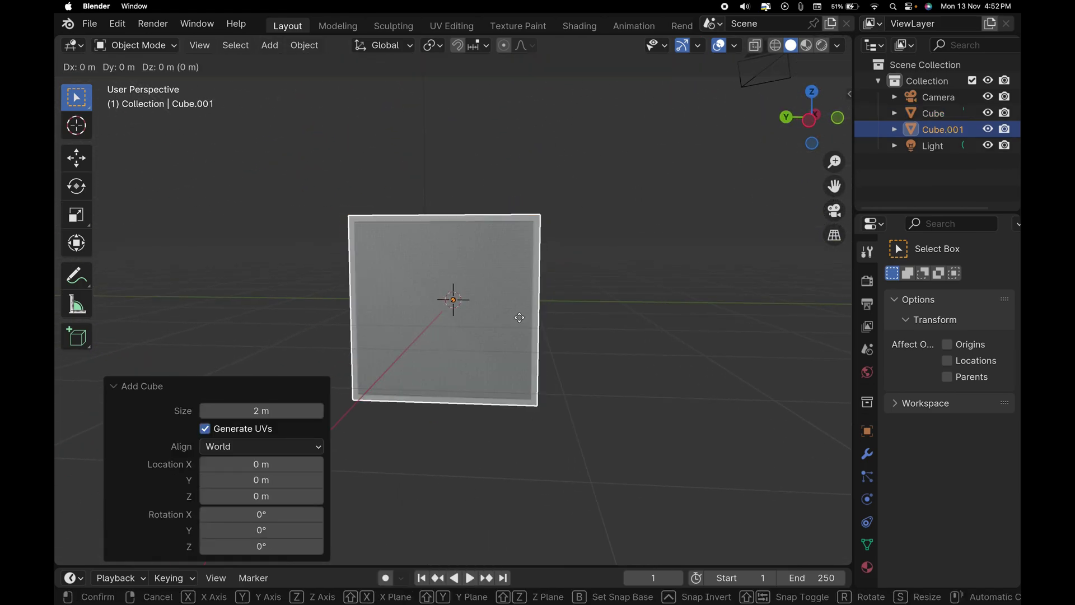
key(z)
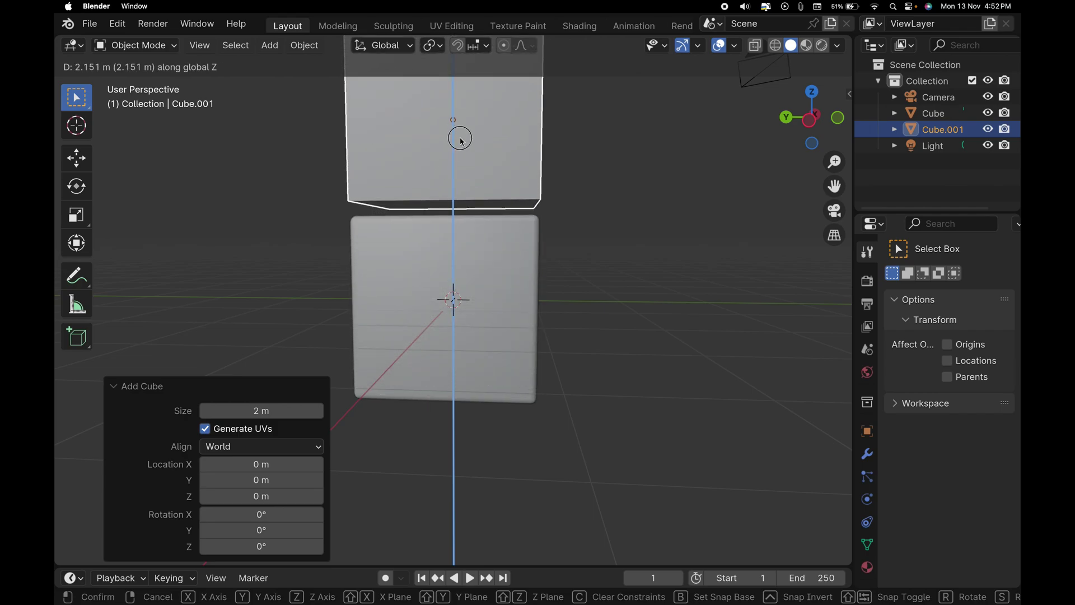
click(455, 132)
click(650, 287)
- Compare the edges of the sharp upper cube and the bevelled lower cube, selecting each and viewing them from several angles
scroll(648, 288, down, 4)
scroll(516, 276, up, 2)
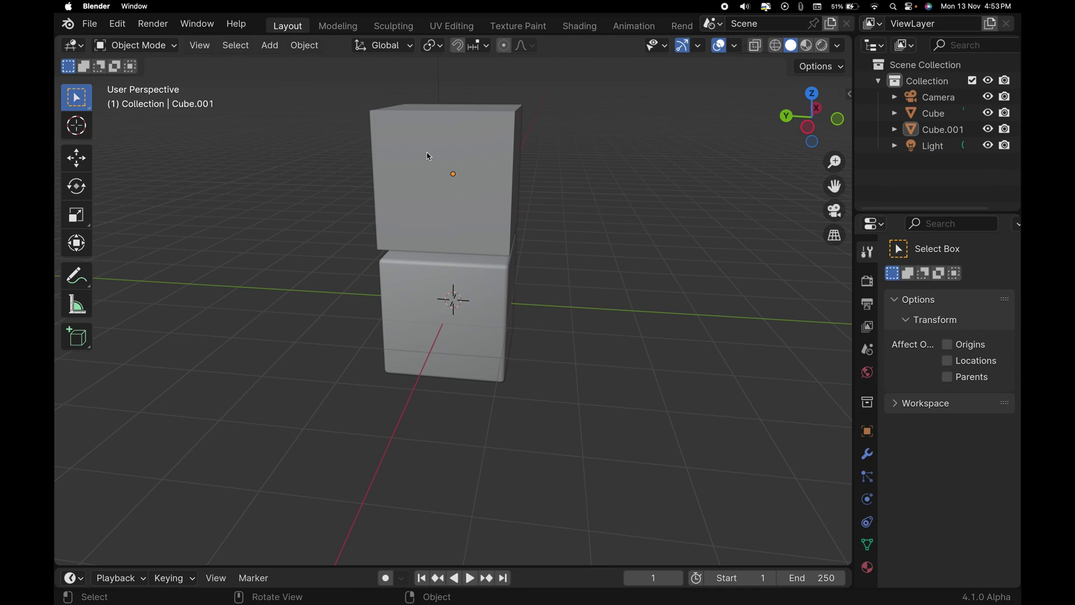
click(379, 130)
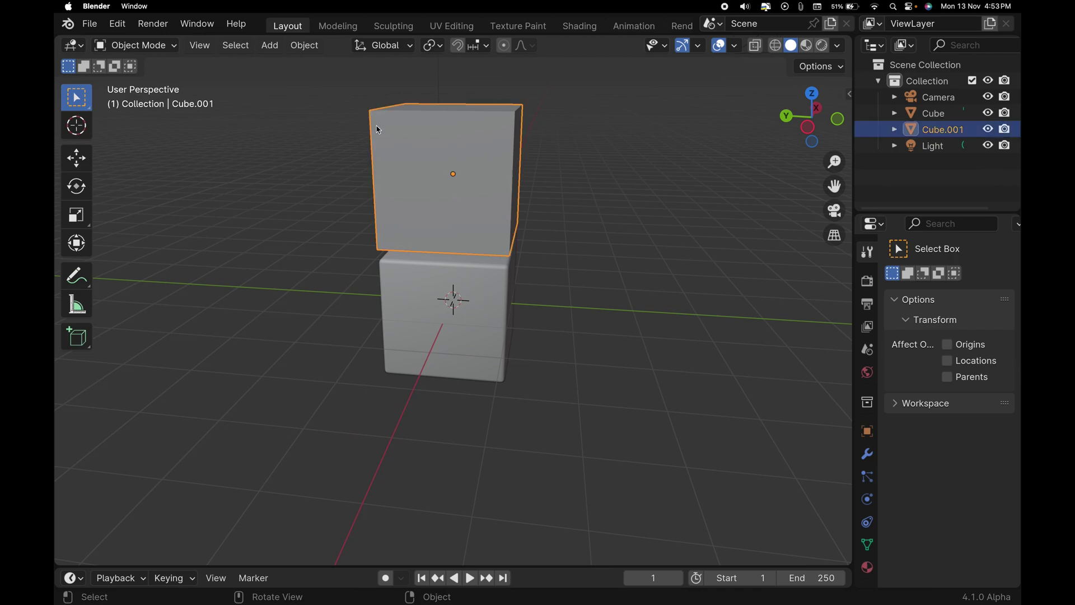
click(418, 286)
scroll(380, 274, up, 3)
scroll(384, 257, down, 4)
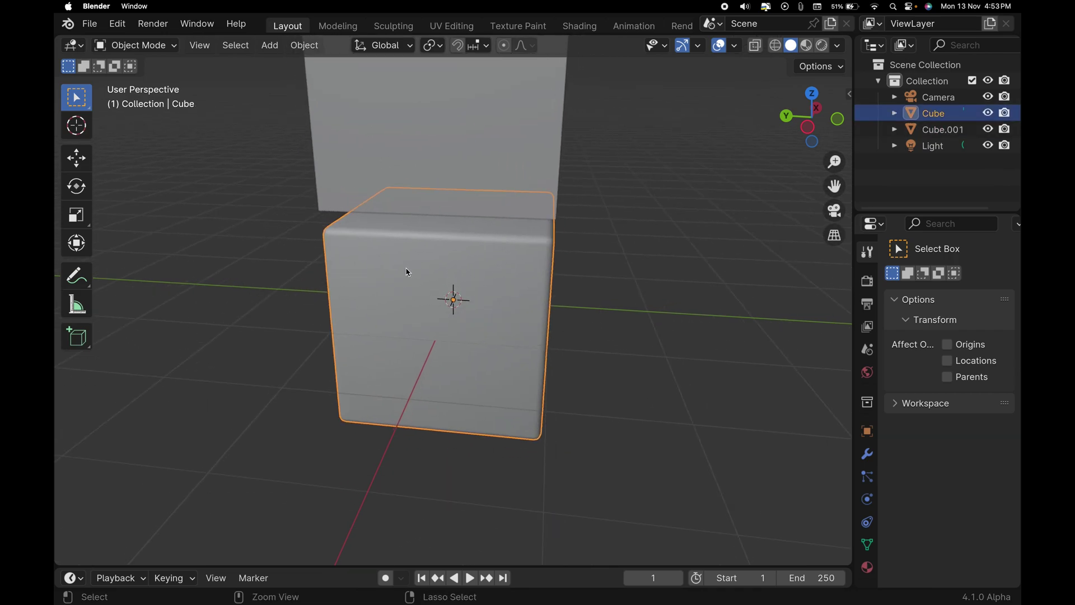
click(427, 149)
scroll(429, 153, up, 4)
scroll(427, 155, up, 10)
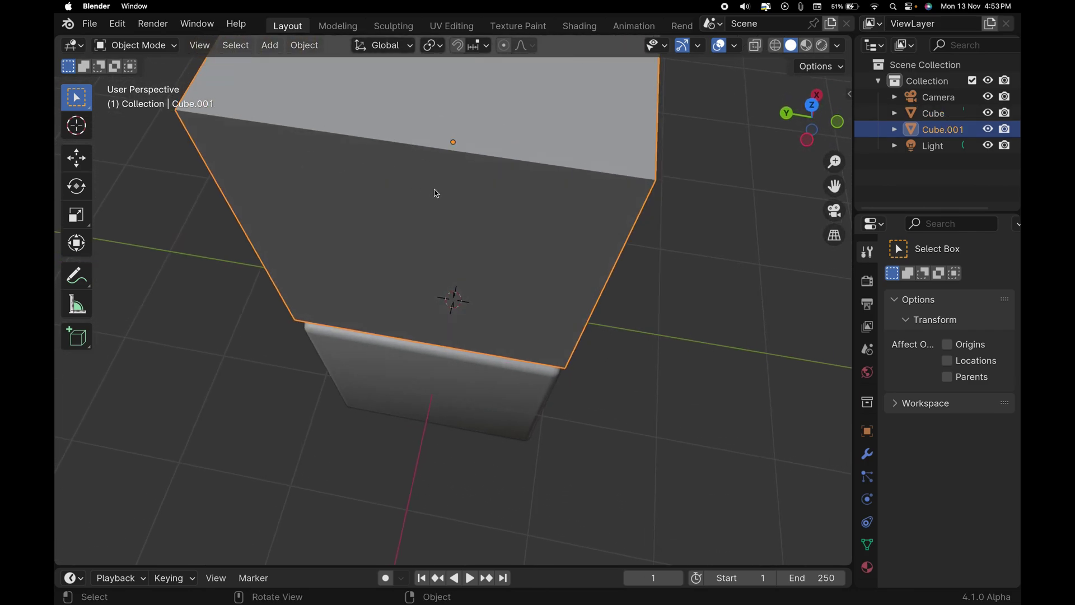
ctrl+scroll(437, 193, down, 5)
scroll(475, 297, down, 10)
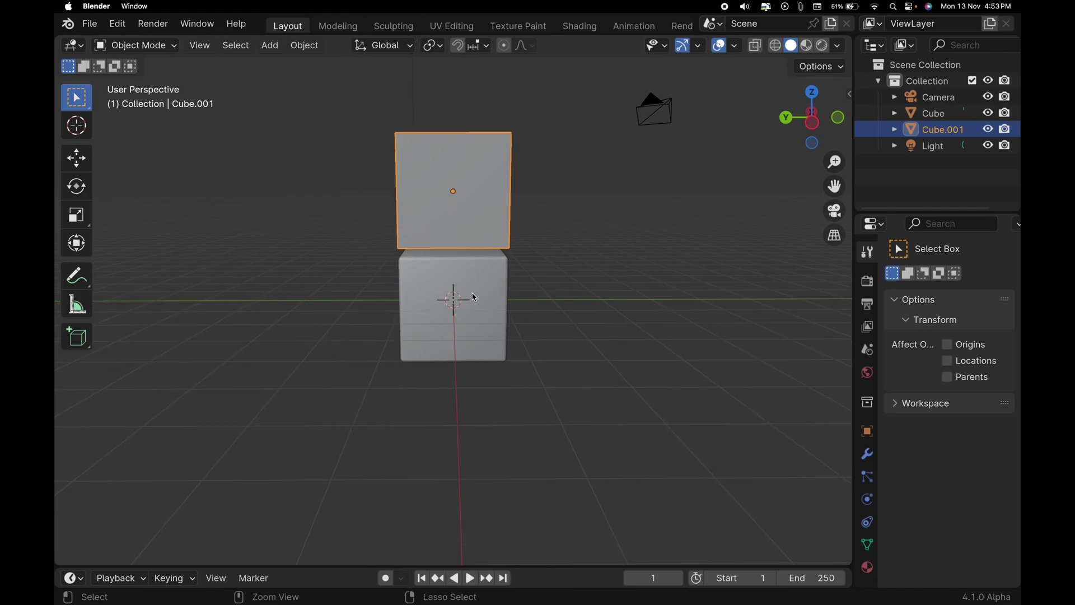
ctrl+scroll(475, 298, up, 4)
click(376, 230)
ctrl+scroll(377, 231, up, 6)
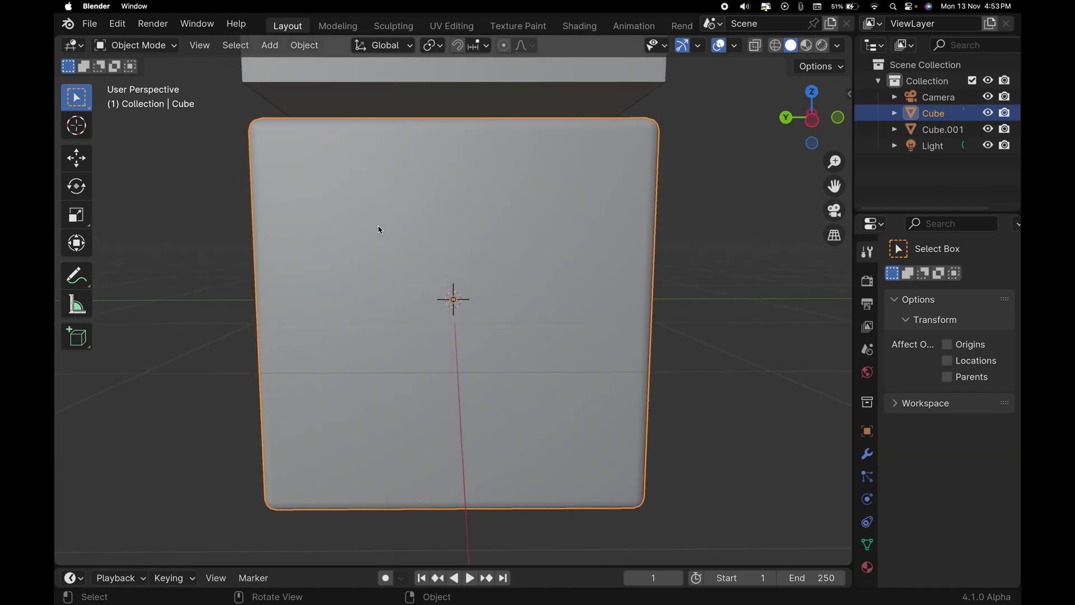
ctrl+scroll(379, 229, down, 6)
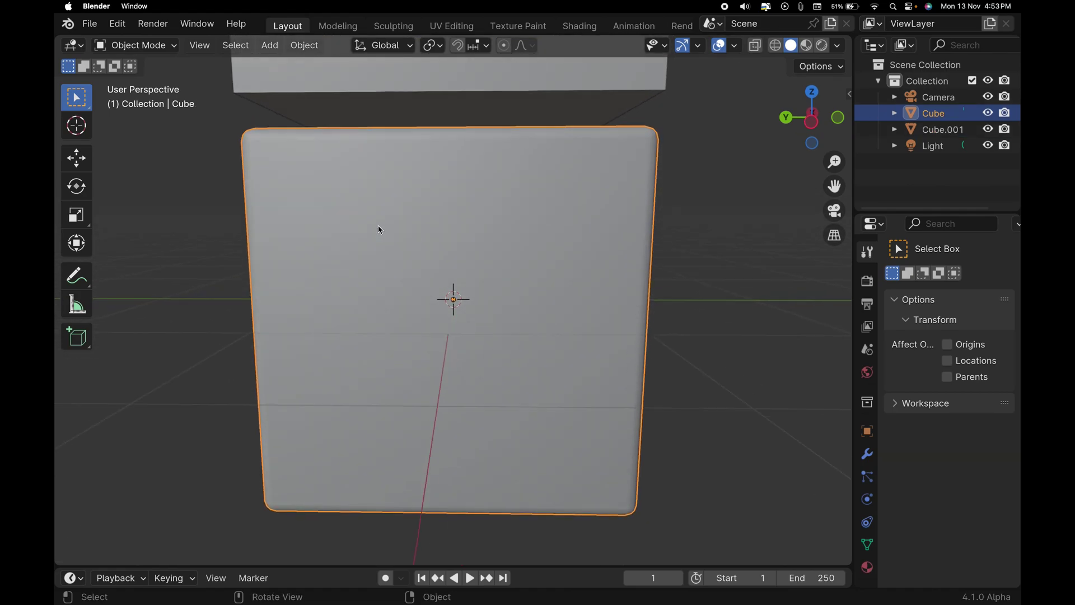
scroll(380, 229, up, 4)
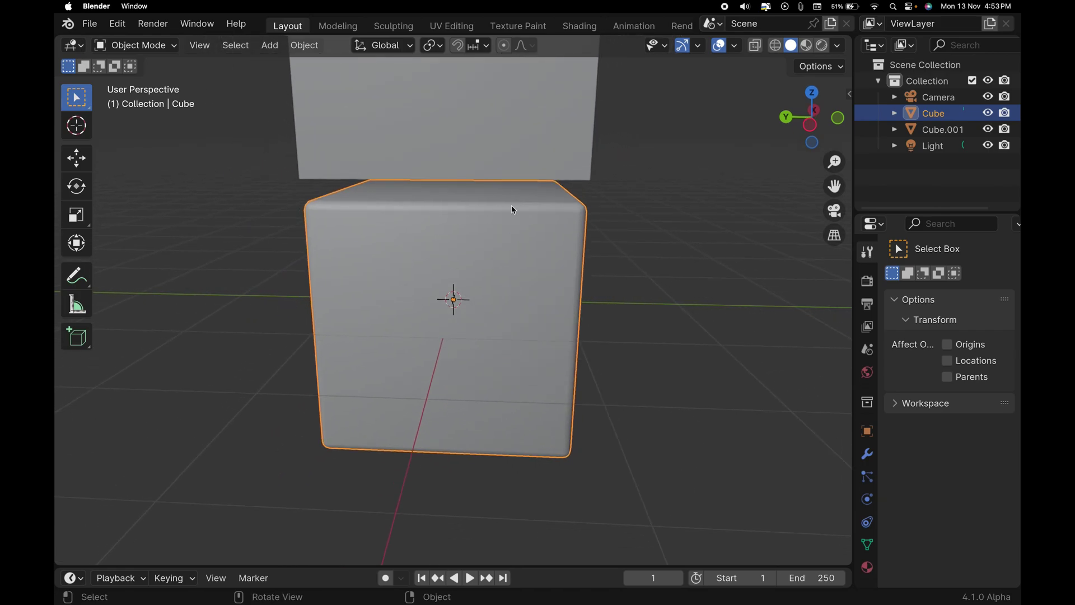
ctrl+scroll(506, 208, down, 6)
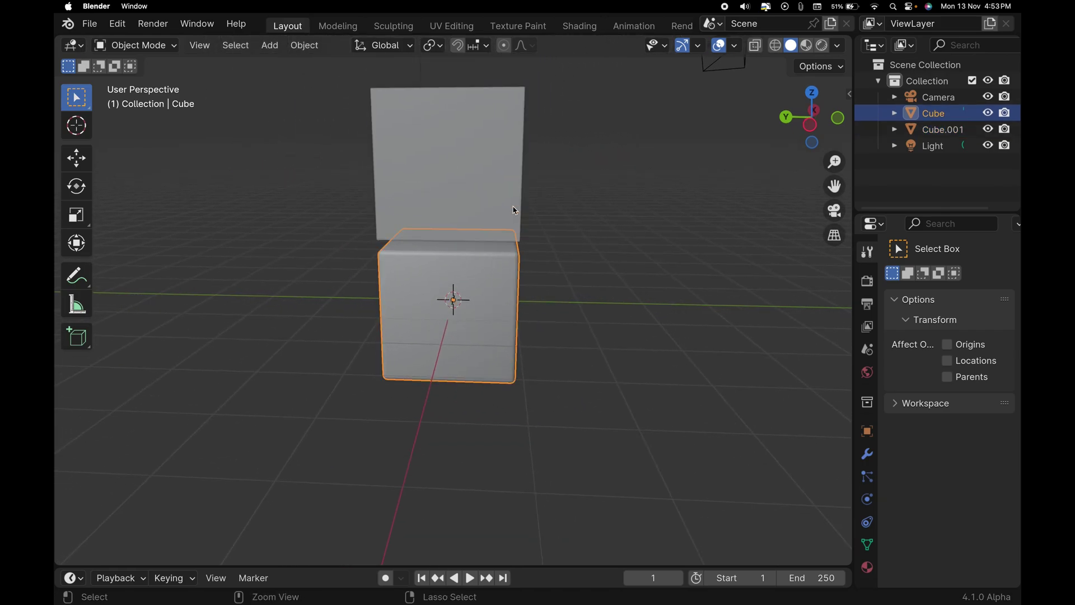
- Select the sharp-edged upper cube and move it freehand to a new position
click(516, 211)
key(g)
click(489, 318)
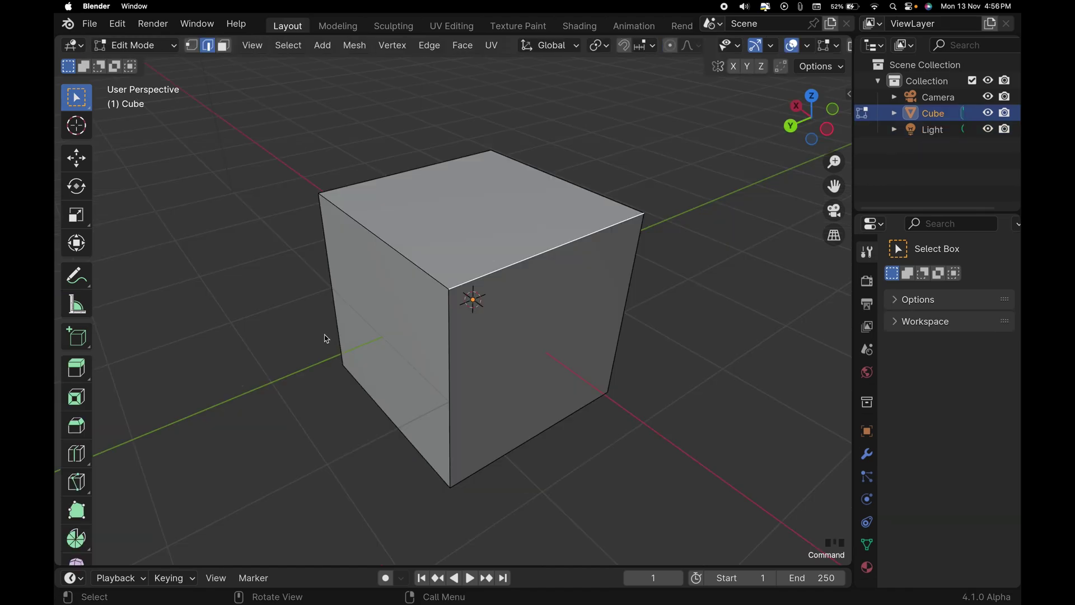
- Switch to vertex selection and select a single corner vertex on the cube's top face
middle_drag(324, 336, 321, 334)
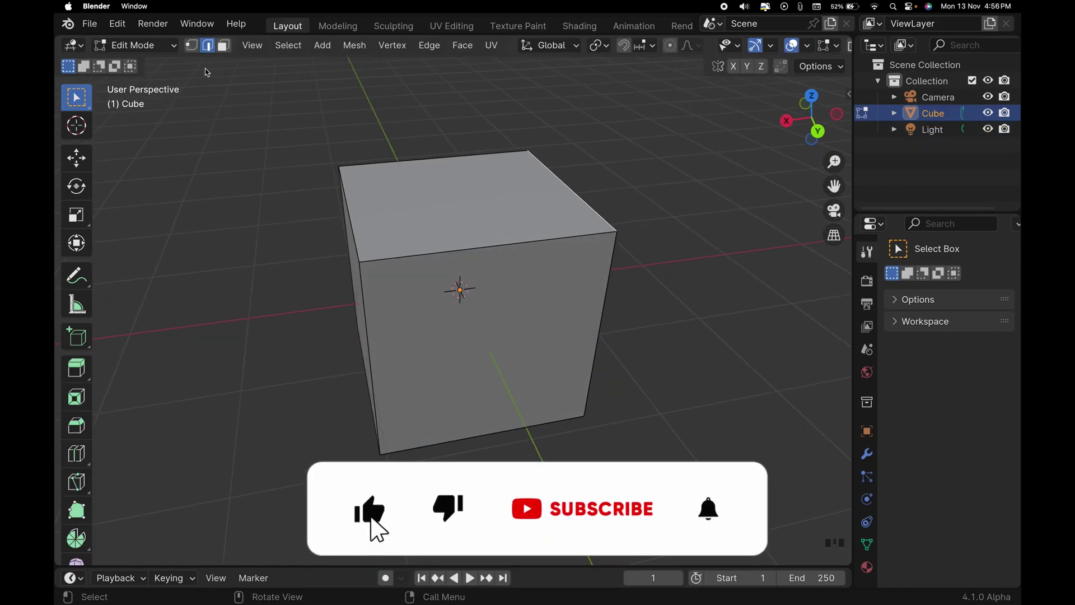
click(191, 45)
middle_drag(418, 242, 655, 283)
click(655, 283)
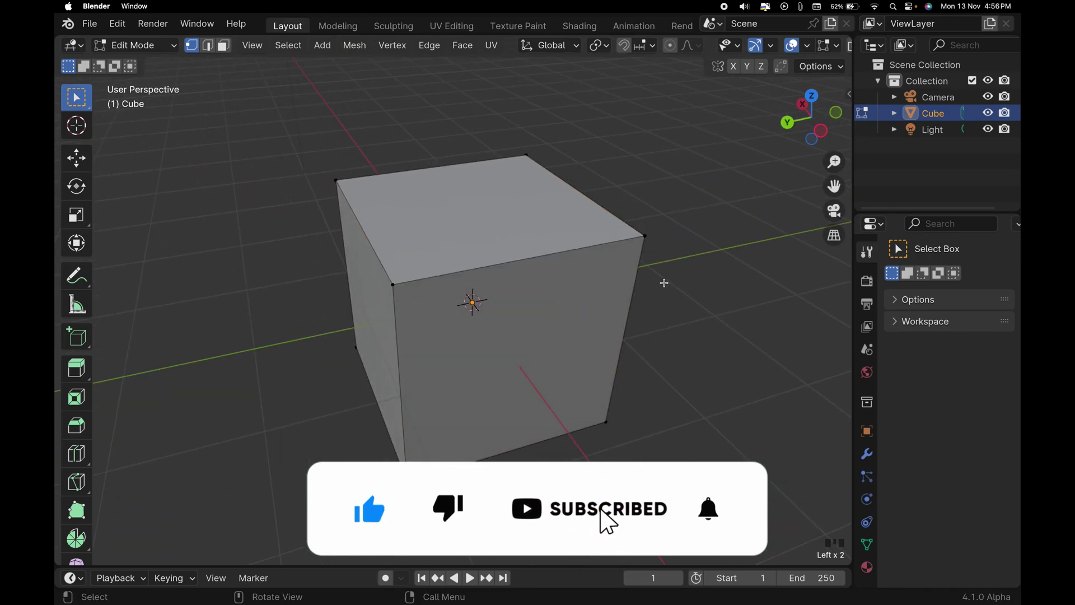
click(420, 311)
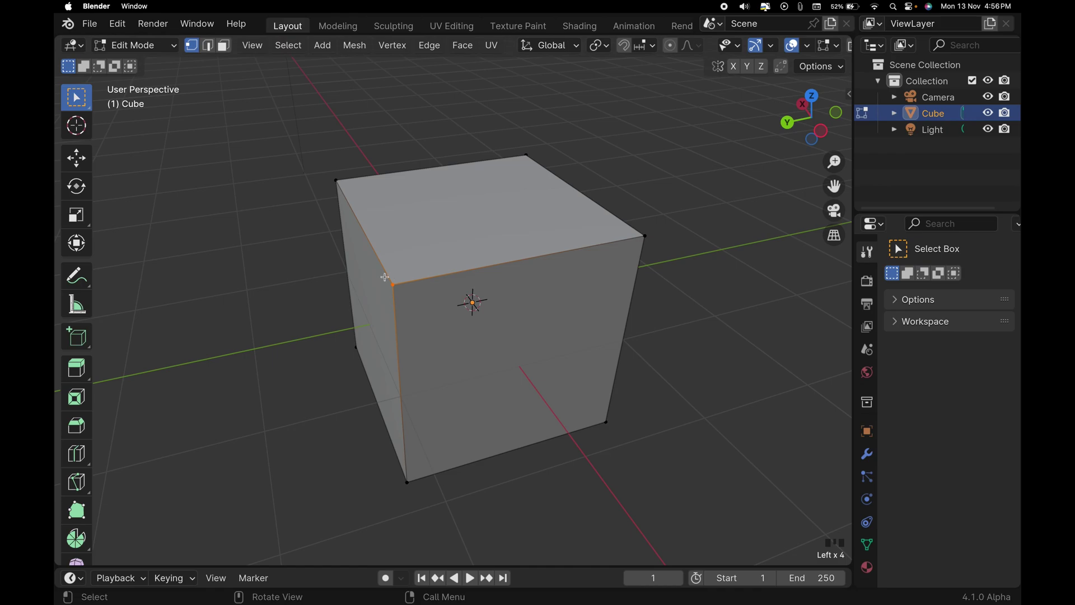
- Bevel the selected corner with the bevel affecting vertices, using 1 segment and a width of about 0.117 m
scroll(399, 292, up, 3)
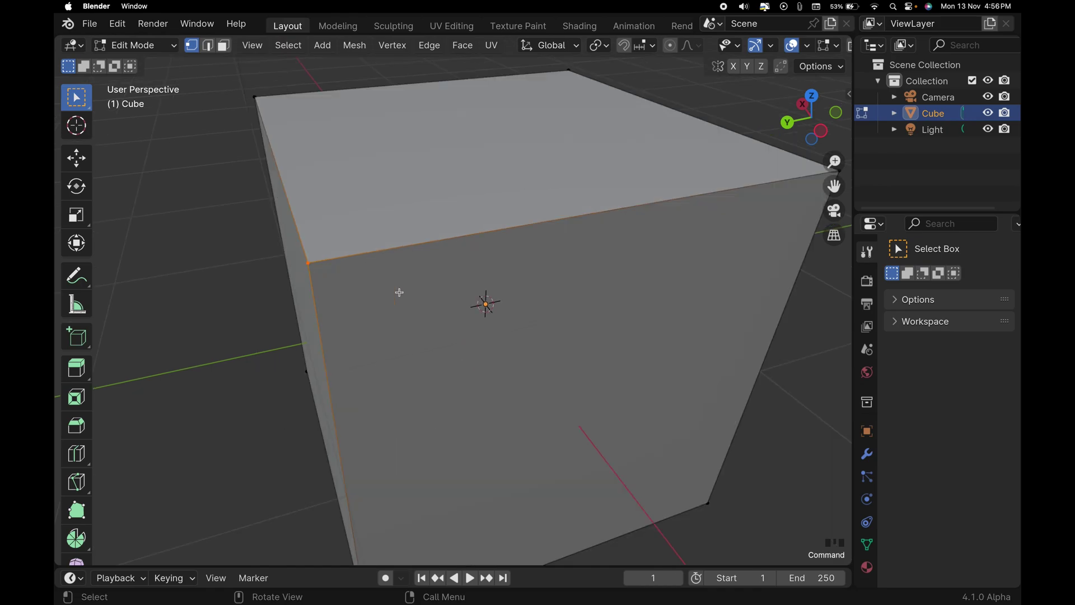
key(ctrl+b)
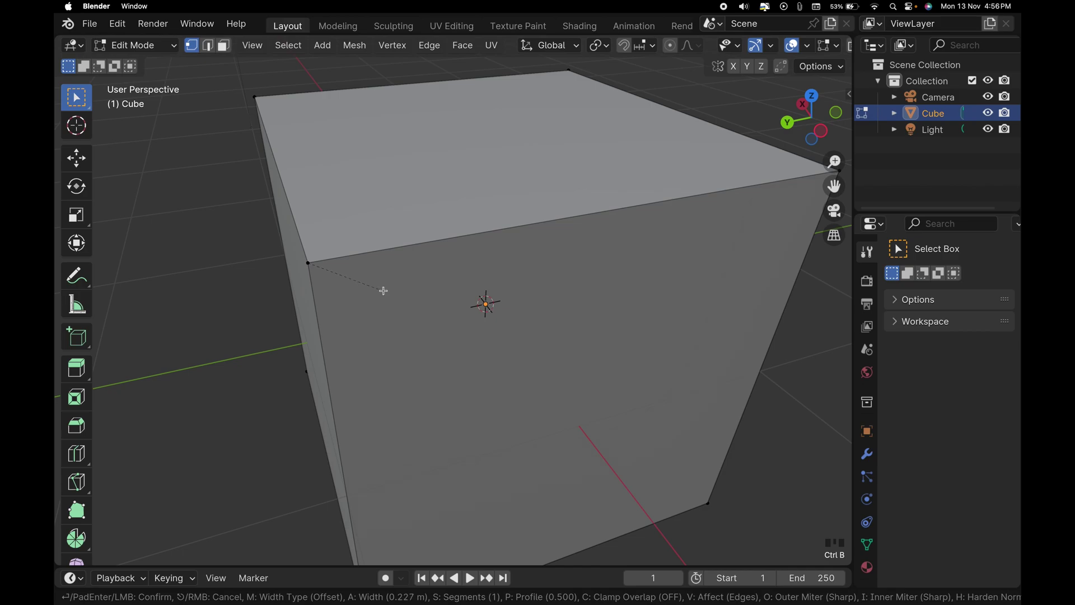
key(v)
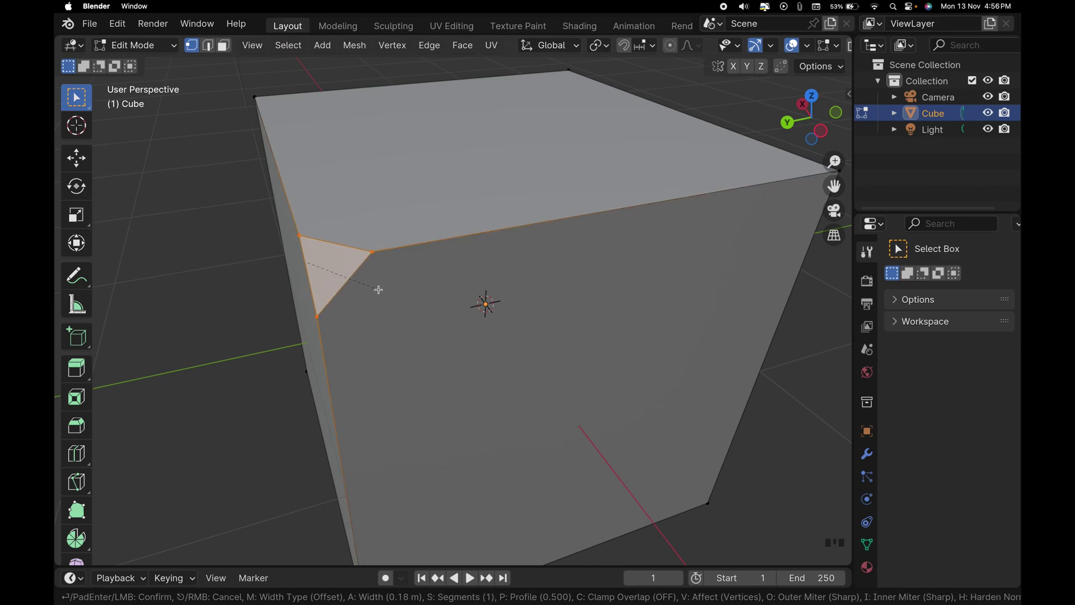
click(369, 285)
- Toggle the bevel's Affect option between Edges and Vertices, leave it on Vertices, and clear the selection
click(283, 261)
click(248, 262)
click(278, 261)
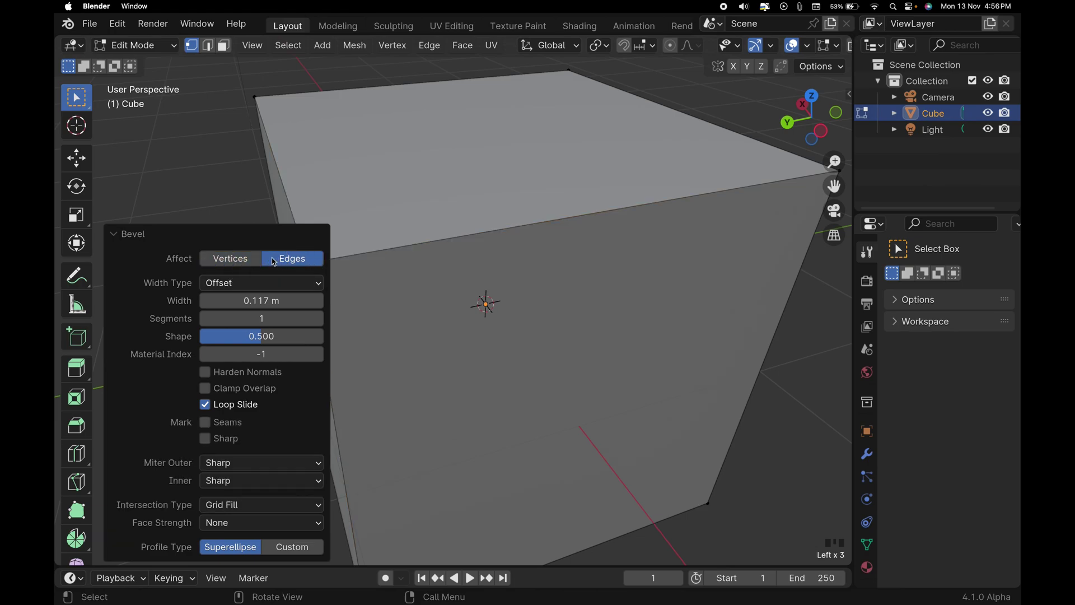
click(257, 262)
click(392, 307)
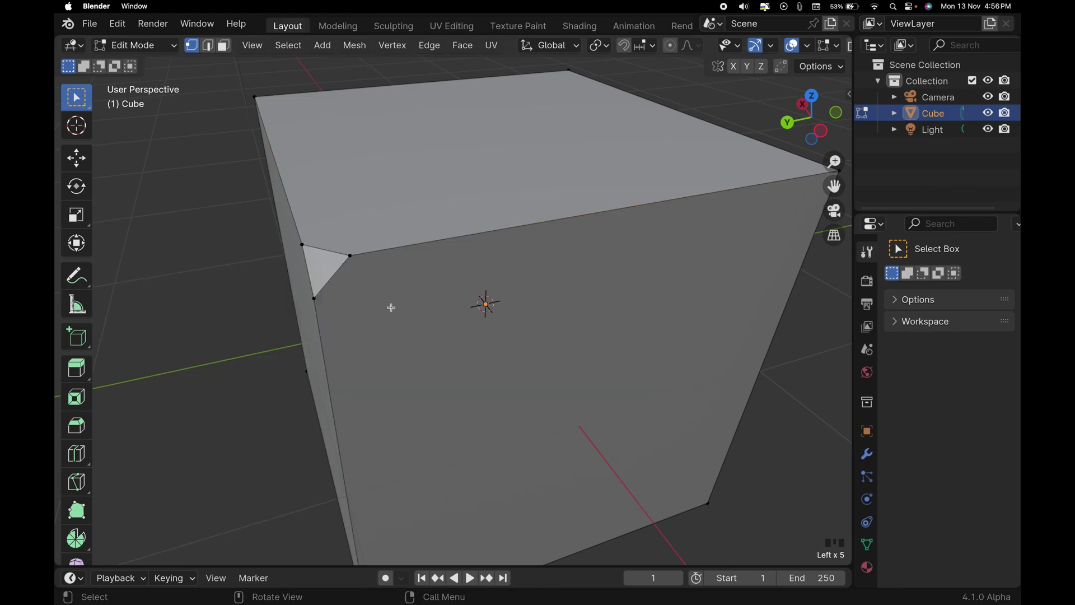
- Select two vertices of the bevelled corner, and undo back to the unbevelled corner vertex
shift+click(303, 245)
shift+click(349, 256)
key(ctrl+z)
key(ctrl+z)
key(ctrl+z)
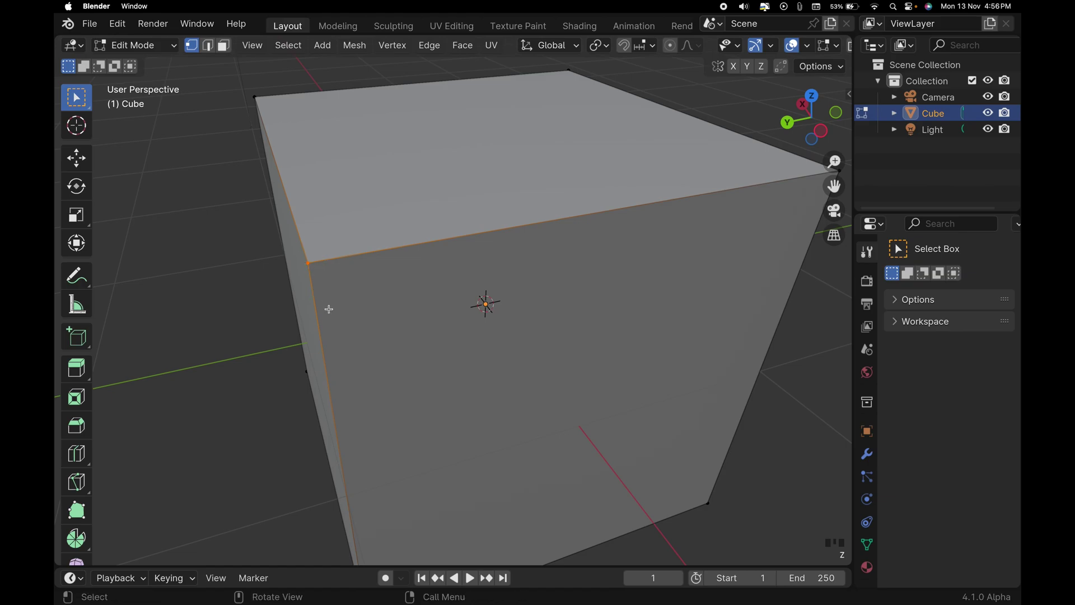
- Select the whole cube, bevel all its vertices with 1 segment and a width of about 0.21 m, and clear the selection
scroll(560, 274, down, 5)
key(a)
scroll(520, 287, left, 15)
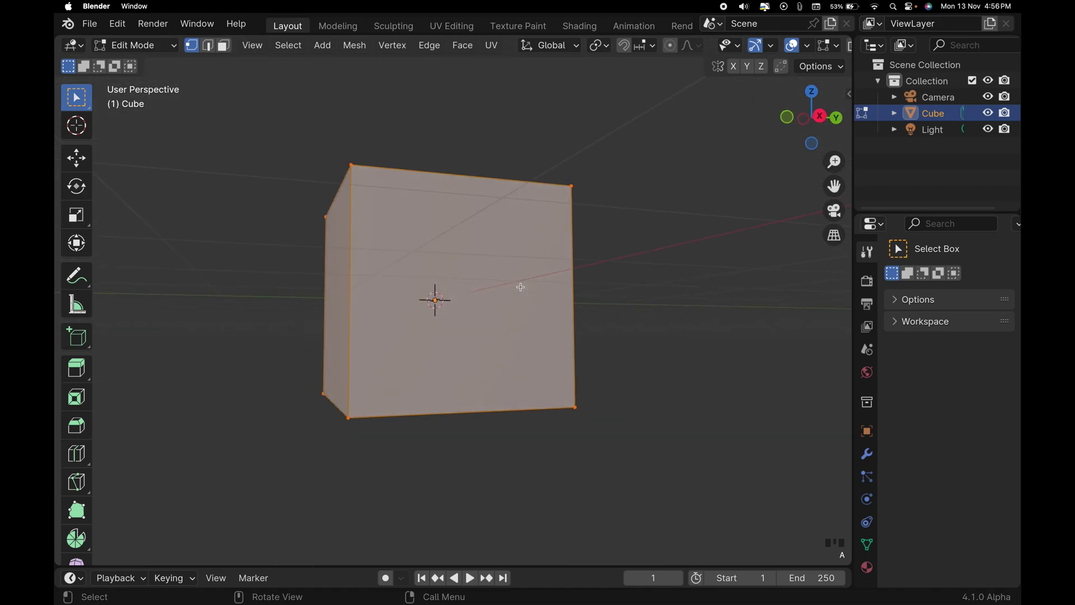
scroll(520, 287, left, 5)
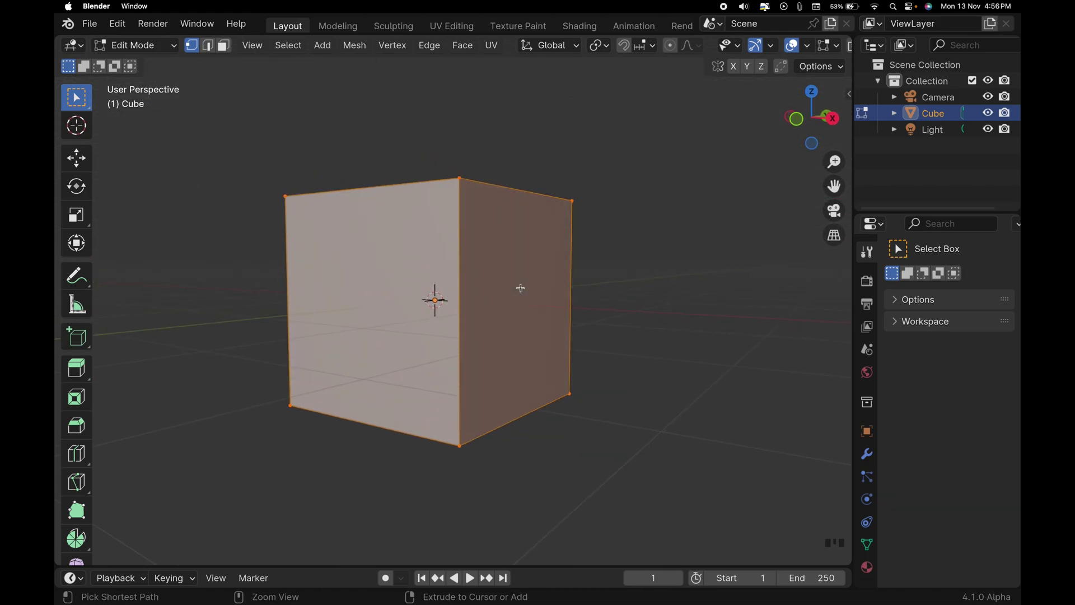
key(ctrl+b)
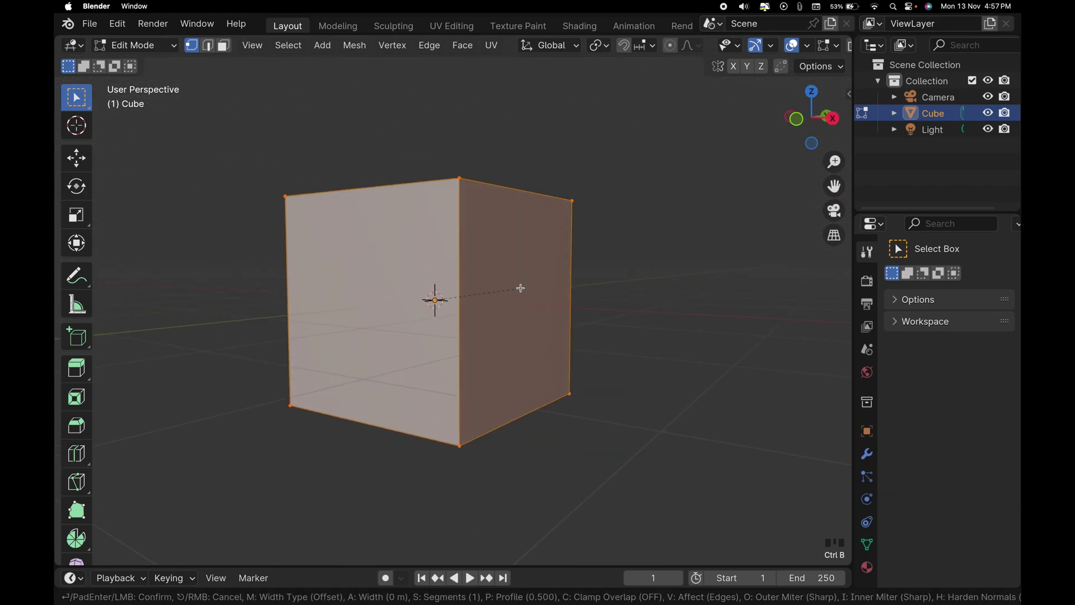
key(v)
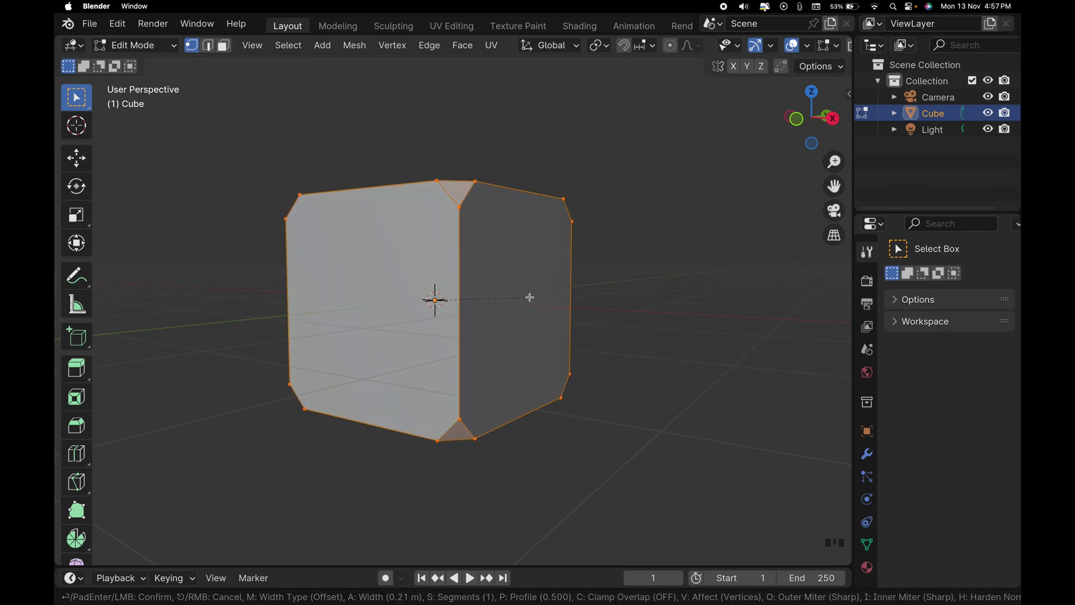
click(530, 297)
click(591, 322)
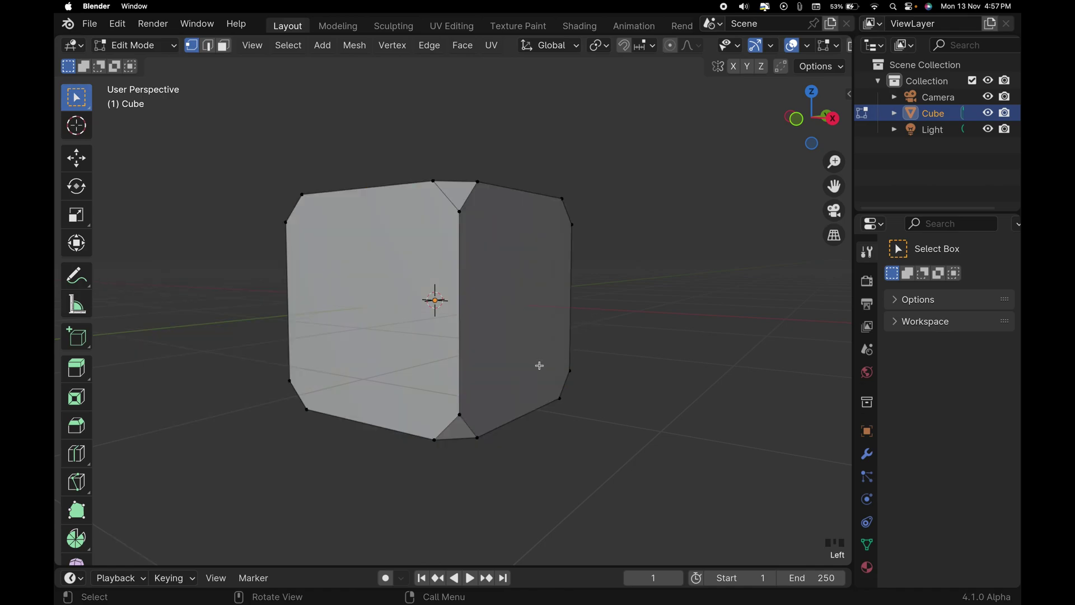
- Examine the cube's bevelled corners from several angles, and undo the vertex bevel
scroll(546, 364, right, 5)
scroll(549, 363, left, 5)
scroll(549, 362, down, 5)
ctrl+scroll(549, 362, down, 5)
scroll(548, 360, left, 5)
scroll(547, 360, up, 5)
scroll(546, 358, right, 4)
scroll(546, 358, left, 8)
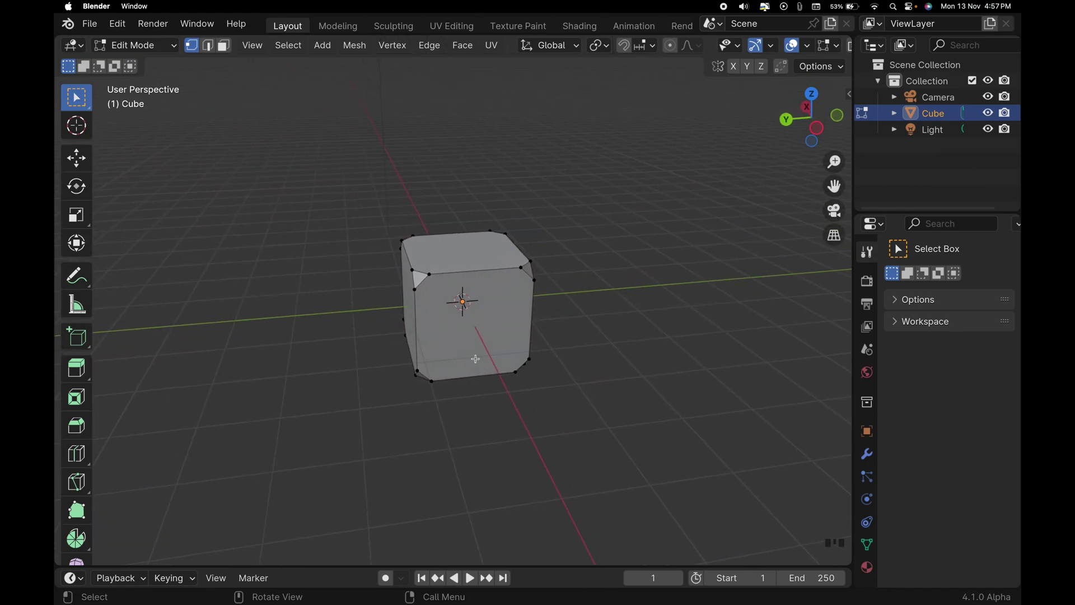
scroll(476, 359, left, 5)
key(ctrl+z)
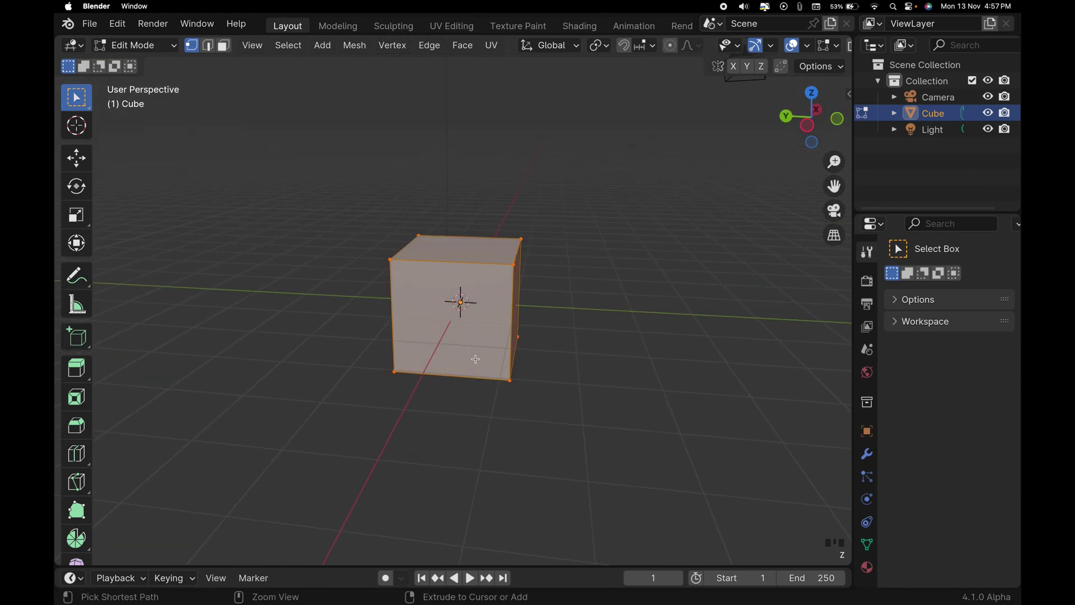
- Bevel all of the cube's vertices with 4 segments and a width of about 0.306 m
key(ctrl+v)
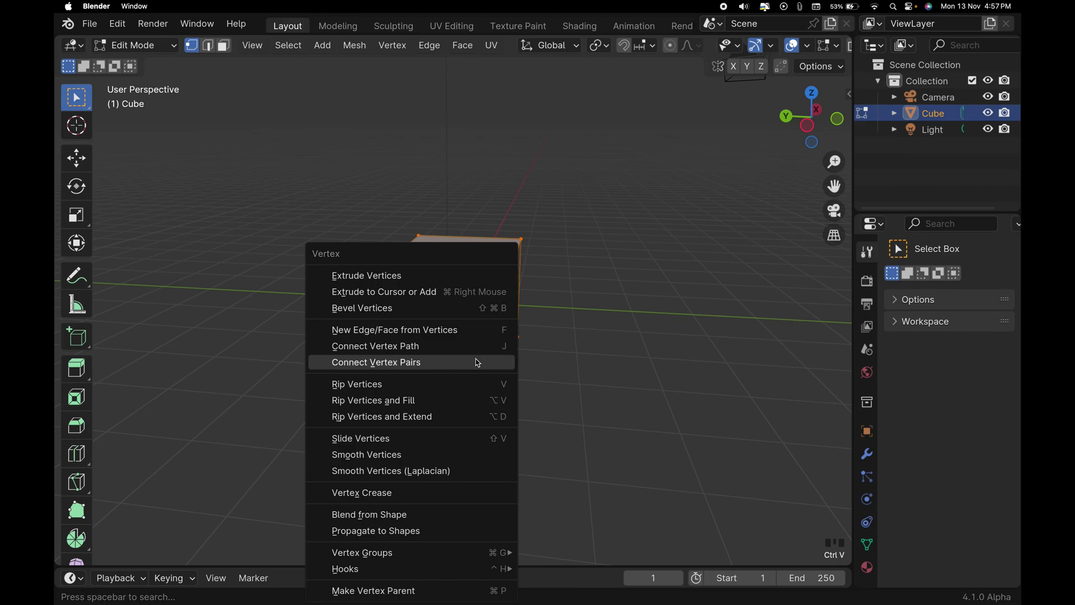
click(476, 359)
key(ctrl+b)
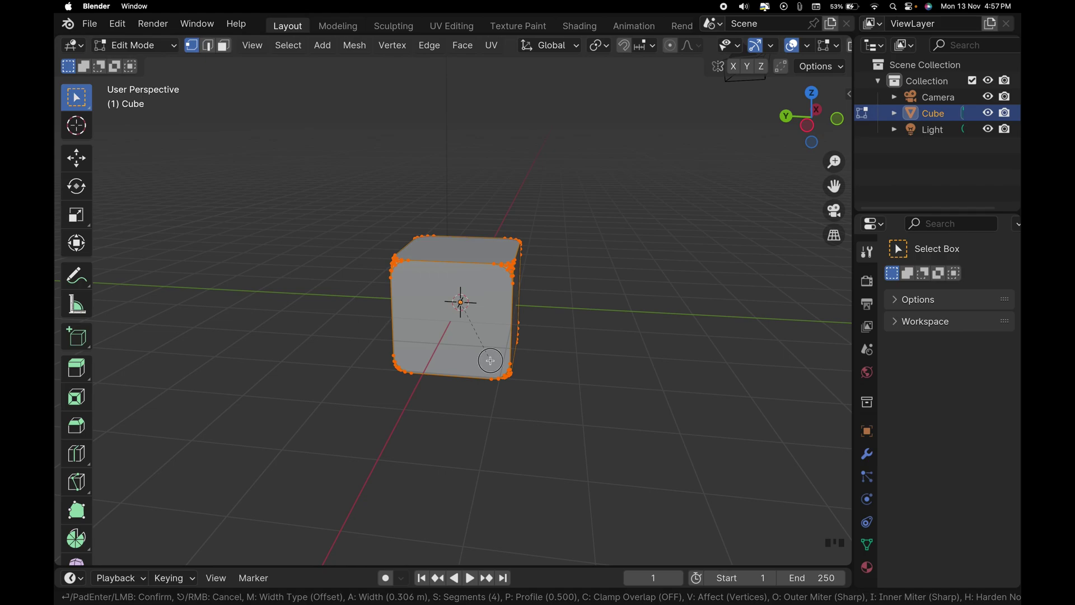
click(491, 361)
- Adjust the vertex bevel to a shape of 0.500 and 30 segments
drag(262, 319, 309, 336)
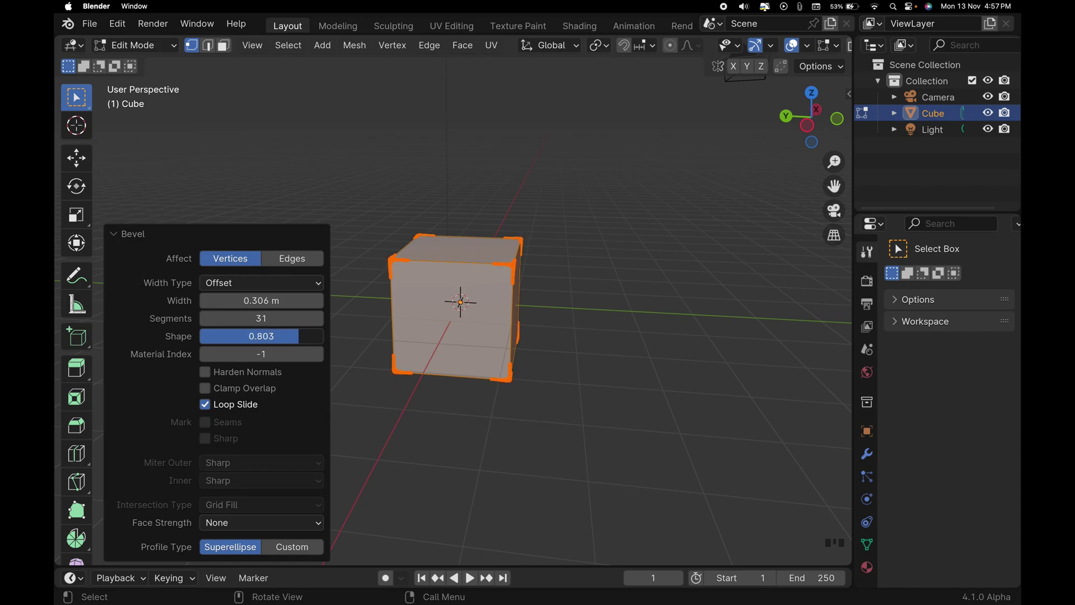
click(295, 338)
text(.5)
key(Return)
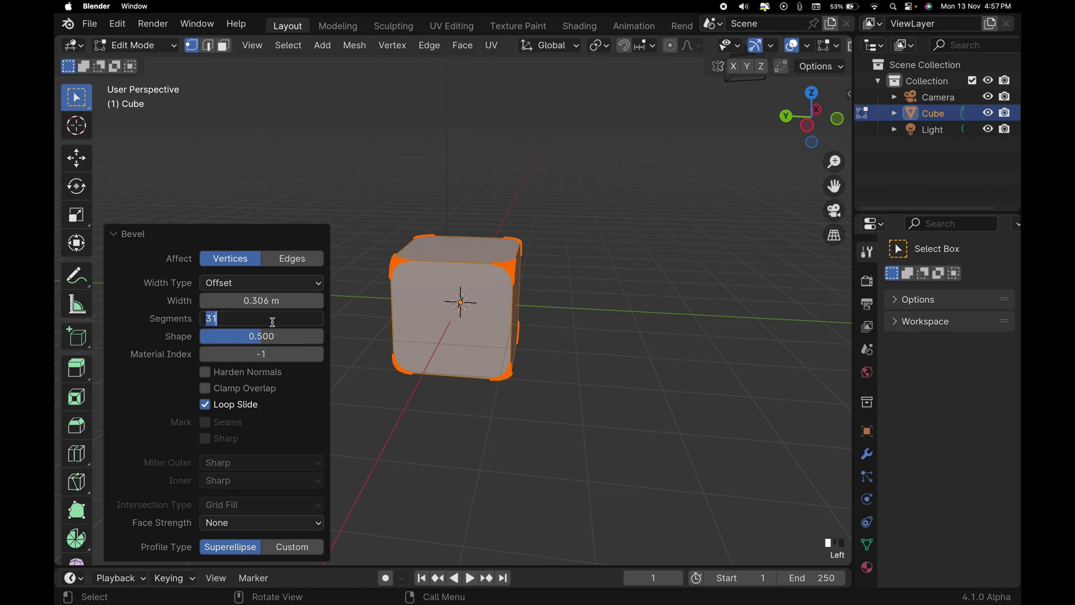
click(274, 322)
text(30)
key(Return)
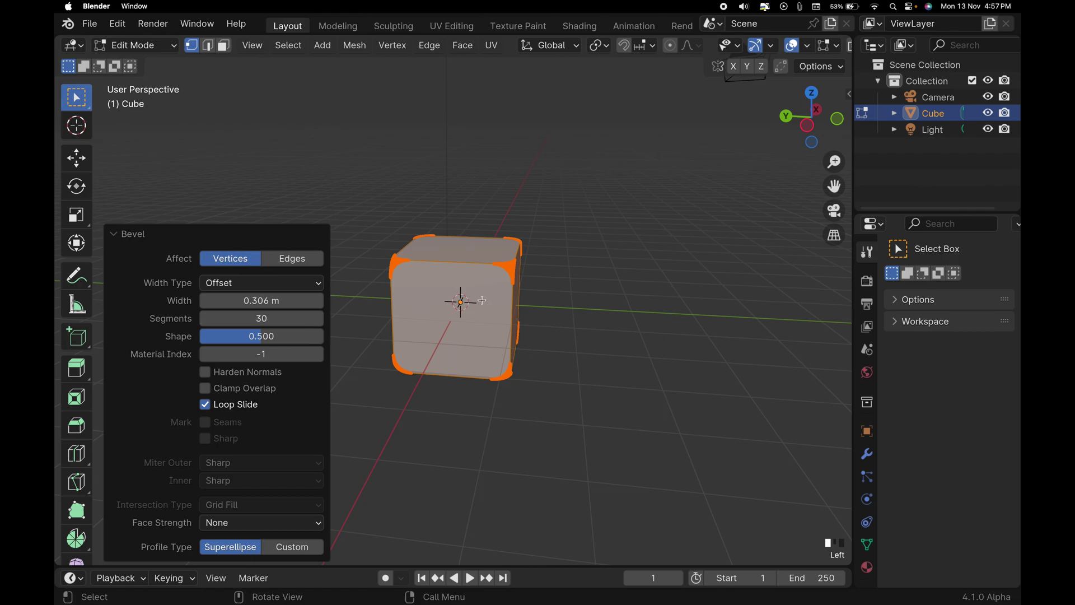
click(606, 299)
- Switch to Object Mode and apply Shade Smooth to the bevelled cube
scroll(483, 297, up, 3)
key(Tab)
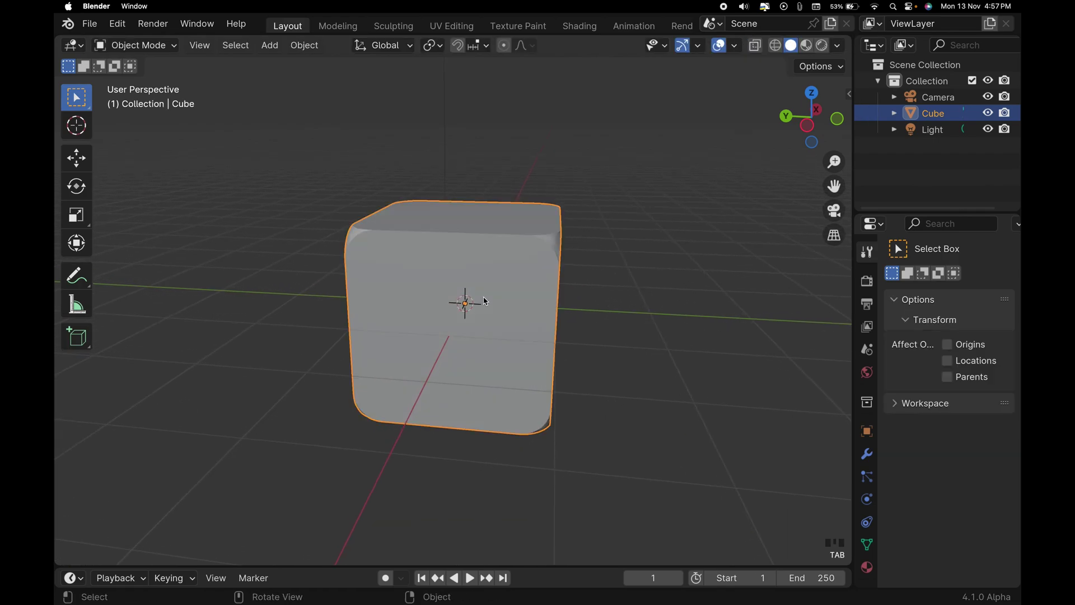
scroll(471, 300, up, 4)
middle_drag(470, 300, 427, 275)
super+scroll(448, 269, up, 5)
super+scroll(426, 279, up, 2)
scroll(426, 280, down, 3)
right_click(426, 279)
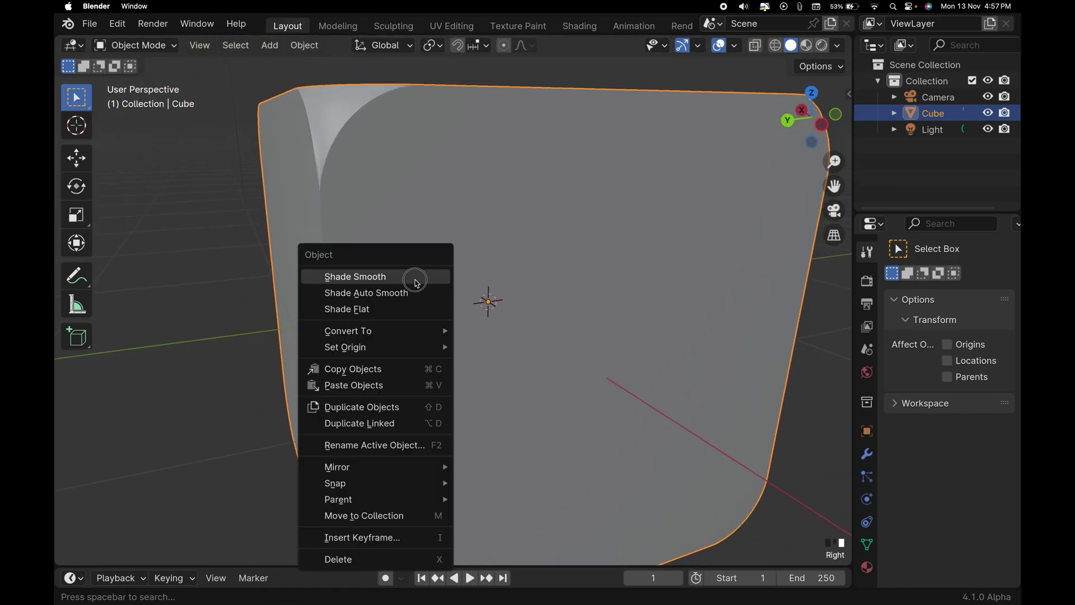
click(417, 282)
super+scroll(417, 280, down, 3)
middle_drag(418, 280, 549, 300)
super+scroll(422, 283, up, 2)
super+scroll(422, 283, down, 3)
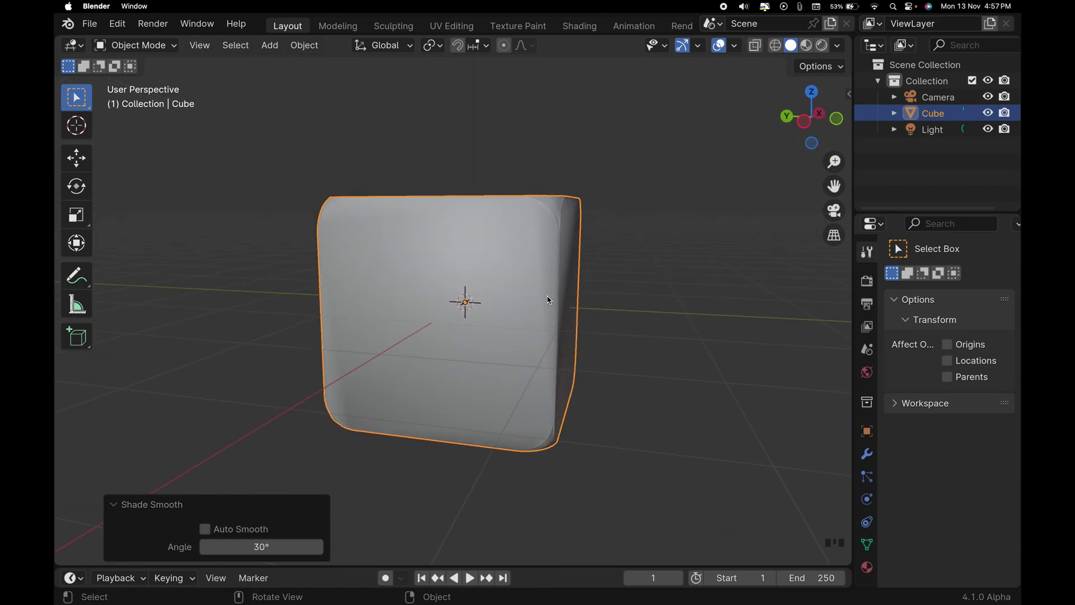
- Undo the smooth shading and the vertex bevel, back to the sharp cube in Edit Mode
key(Tab)
key(alt+a)
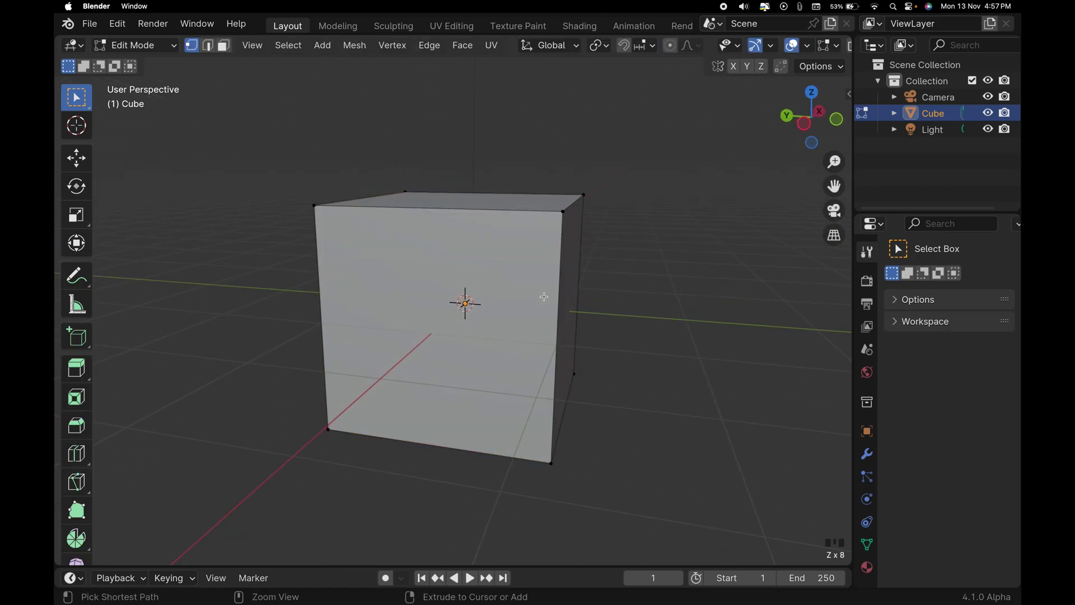
middle_drag(544, 296, 544, 296)
ctrl+scroll(544, 297, up, 4)
ctrl+scroll(544, 296, down, 4)
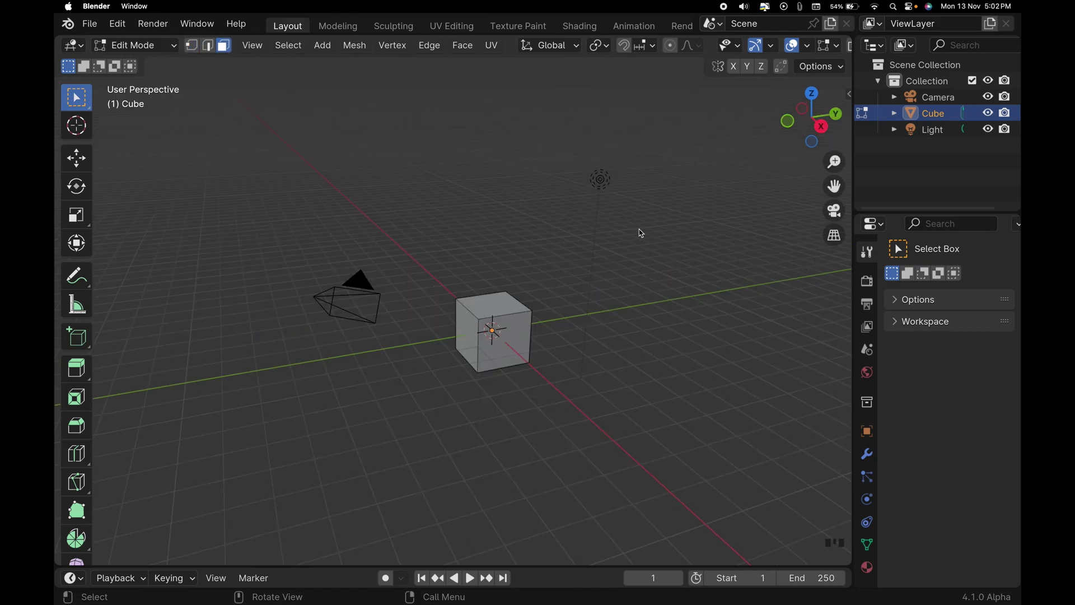
- Select the cube's top face in face selection mode
ctrl+scroll(521, 294, up, 5)
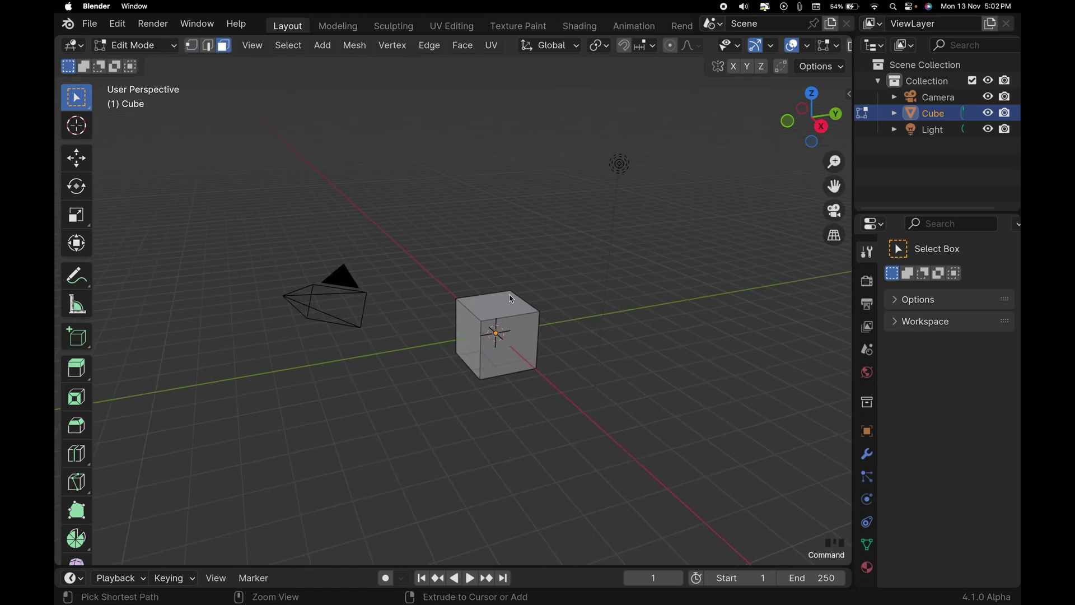
super+scroll(510, 299, up, 1)
shift+scroll(511, 299, right, 2)
super+scroll(510, 299, up, 4)
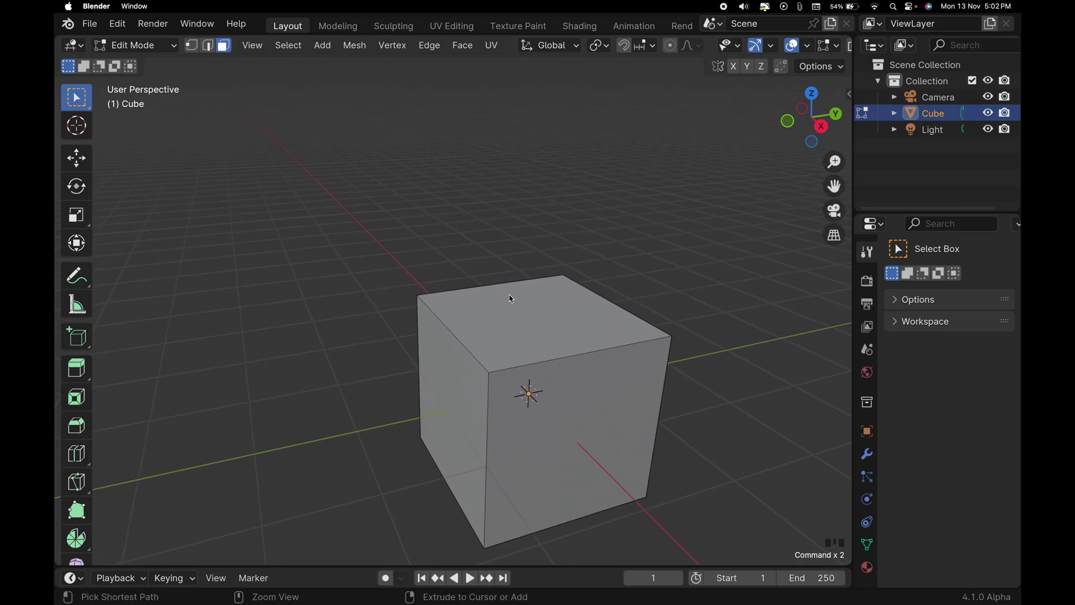
scroll(511, 298, right, 3)
scroll(511, 298, left, 4)
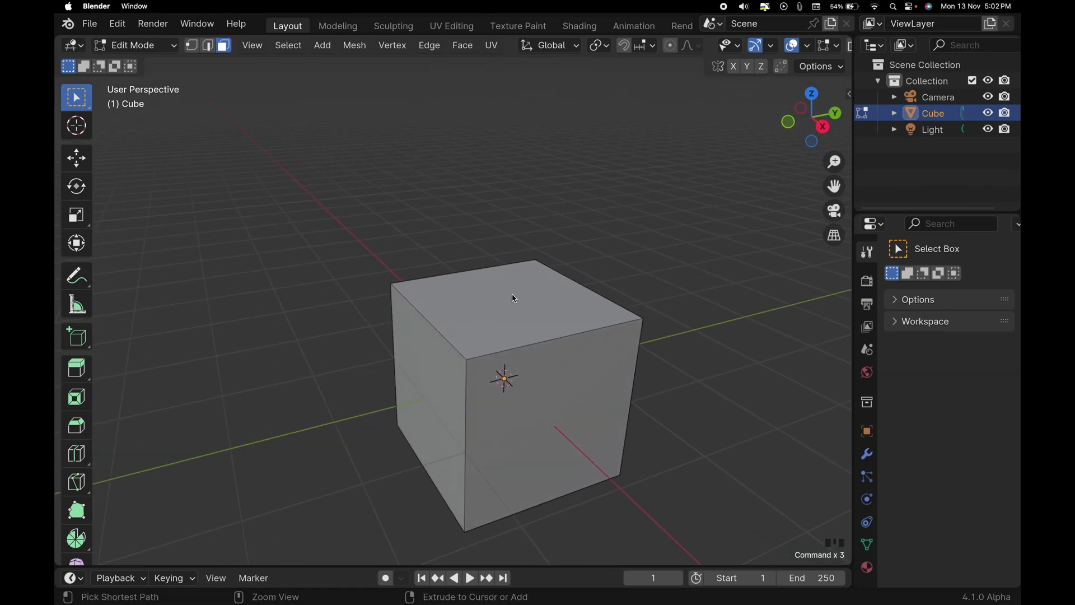
super+scroll(514, 299, up, 2)
super+scroll(514, 299, up, 1)
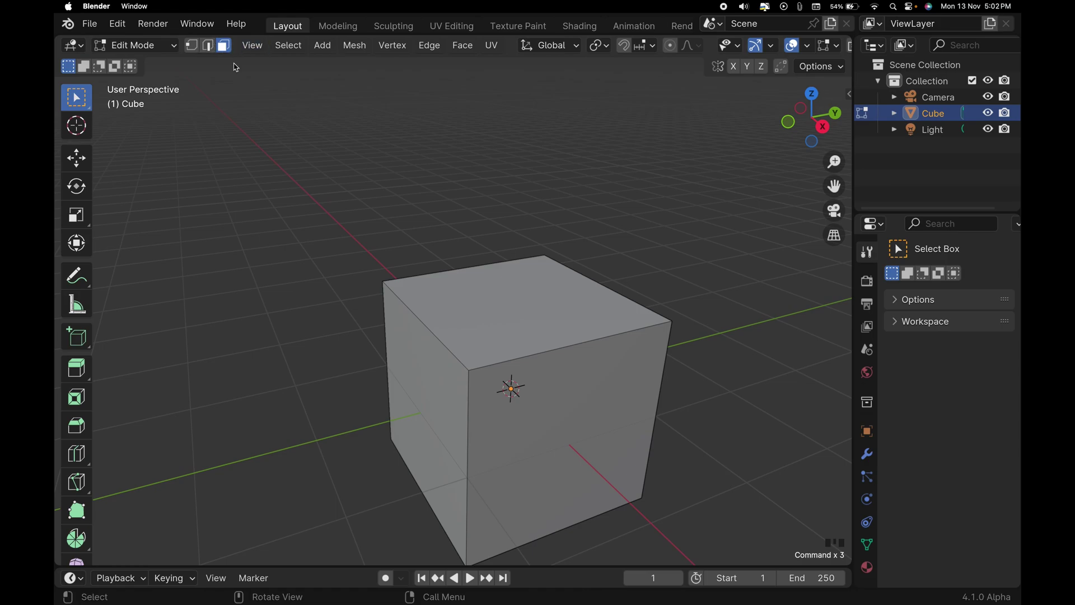
click(542, 346)
- Examine the cube and its selected top face from several angles and distances, and clear the selection
scroll(571, 361, down, 5)
scroll(572, 362, up, 5)
scroll(571, 363, down, 3)
scroll(571, 363, right, 8)
scroll(571, 363, left, 8)
shift+scroll(570, 362, down, 1)
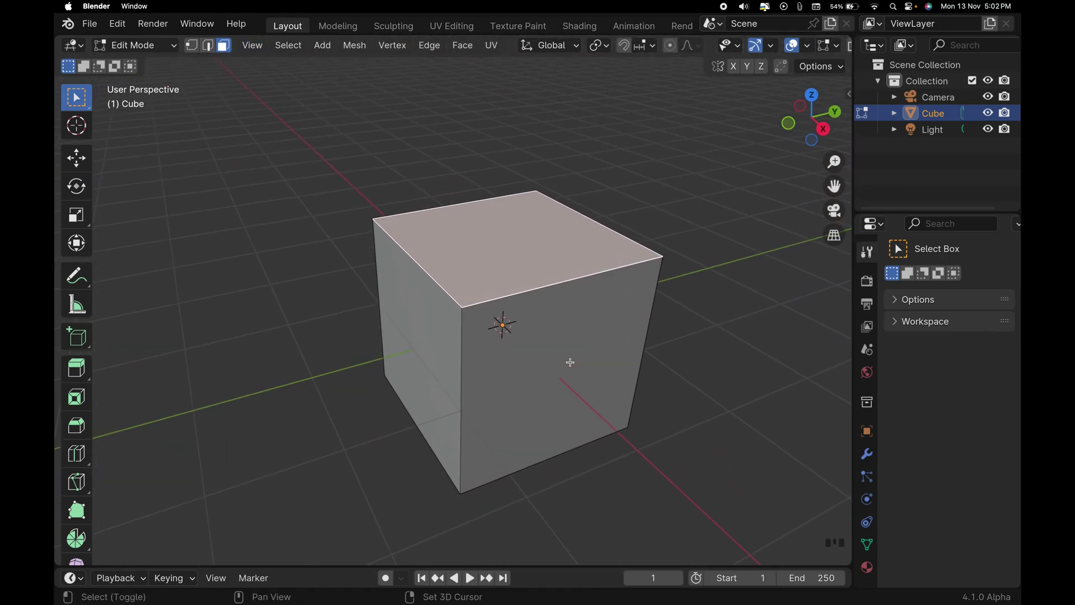
scroll(569, 363, down, 4)
scroll(570, 363, up, 4)
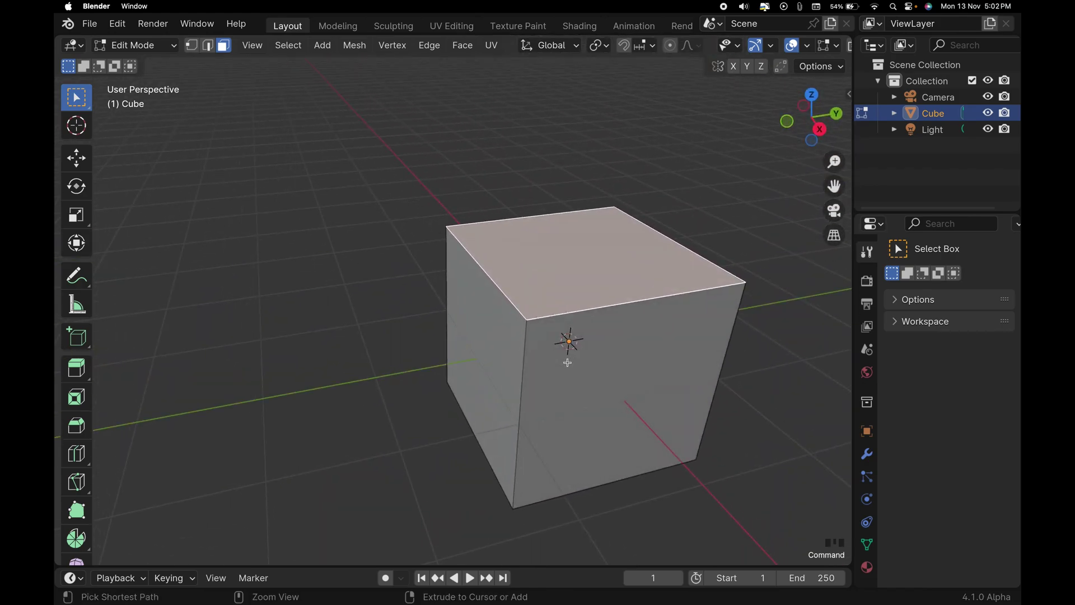
super+scroll(567, 362, down, 1)
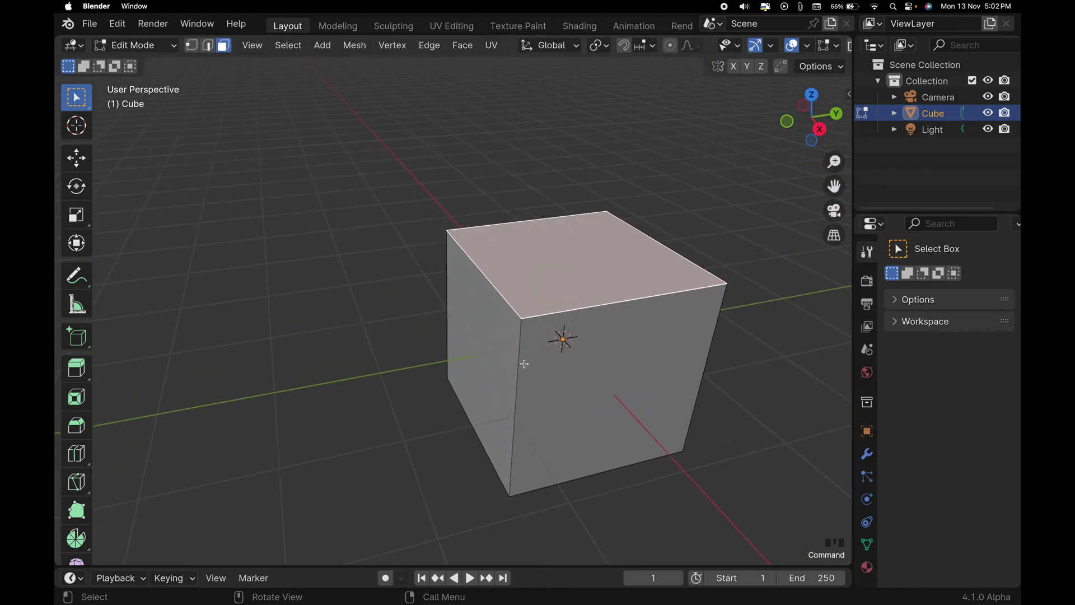
key(shift+c)
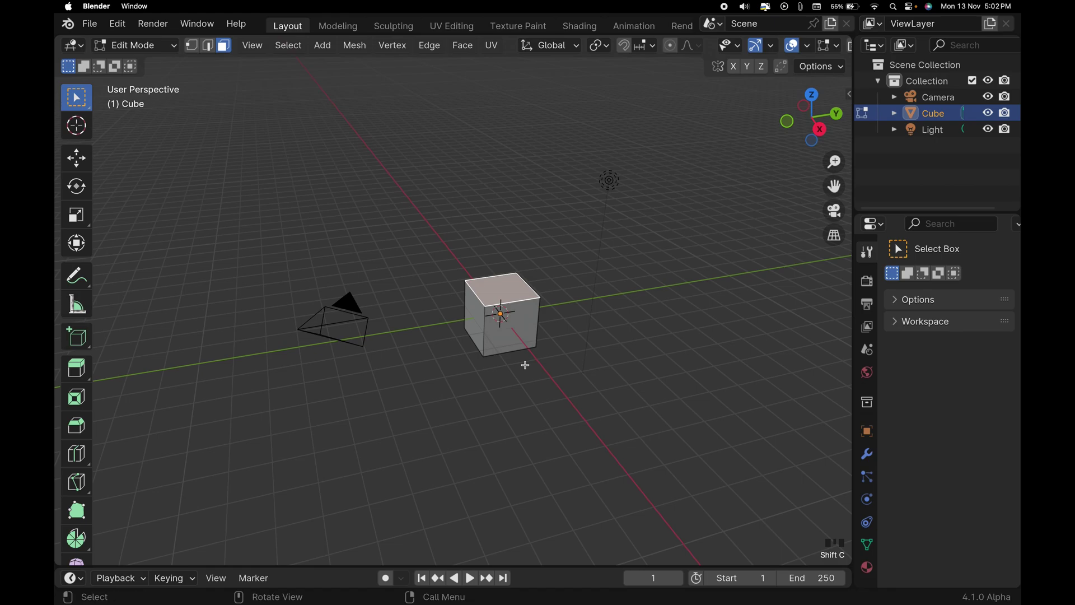
super+scroll(509, 365, up, 10)
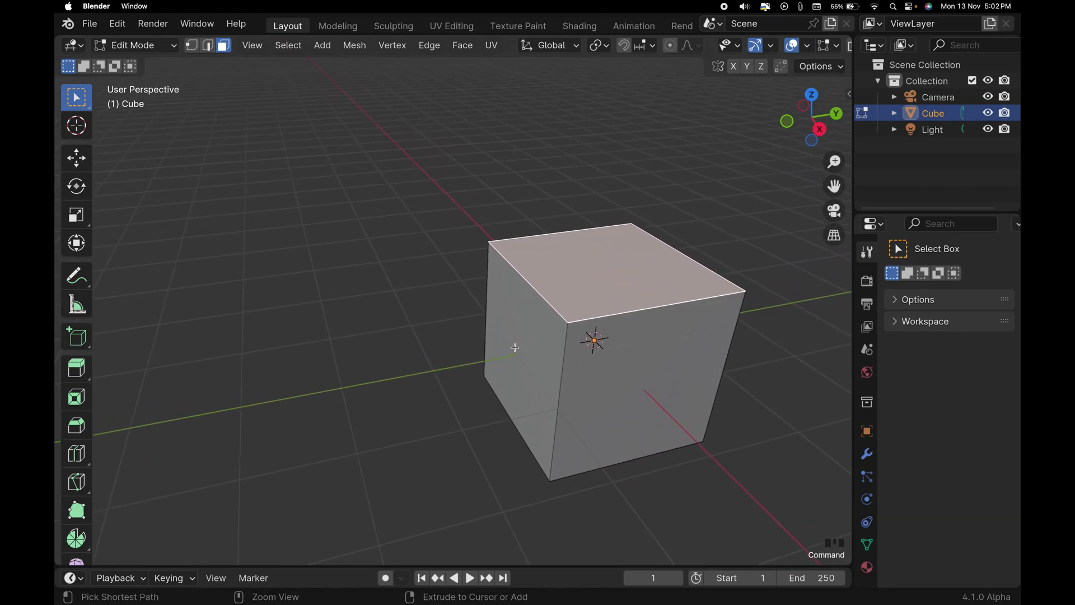
super+scroll(515, 347, up, 4)
shift+scroll(516, 347, left, 5)
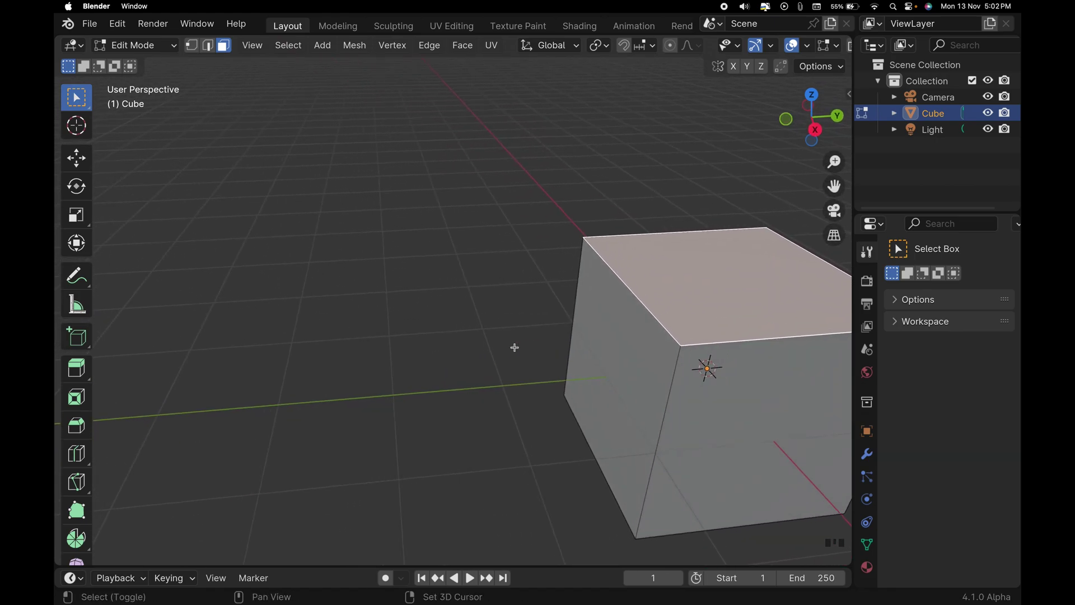
shift+scroll(514, 346, right, 4)
click(471, 260)
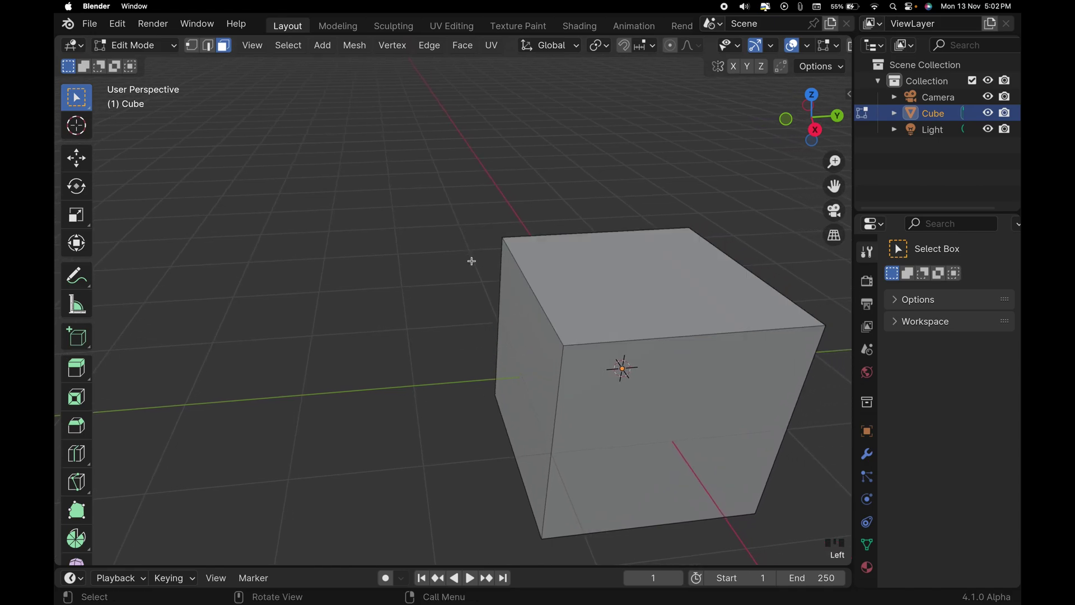
- Reset the 3D cursor to the world origin and select the cube's top face
scroll(472, 262, right, 8)
scroll(472, 262, up, 6)
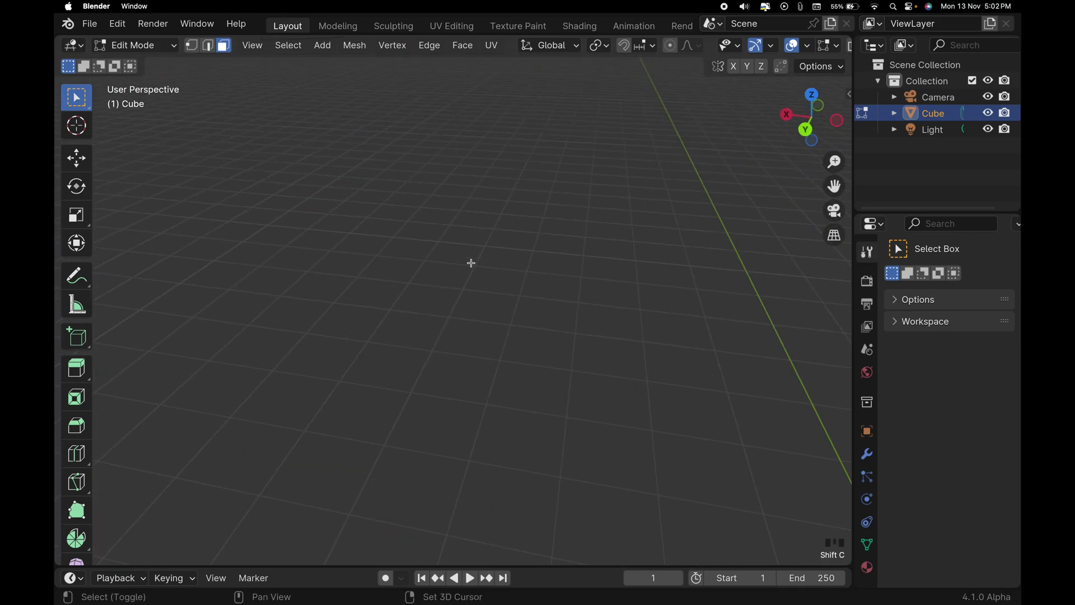
key(shift+c)
shift+scroll(582, 468, down, 3)
shift+scroll(595, 453, right, 8)
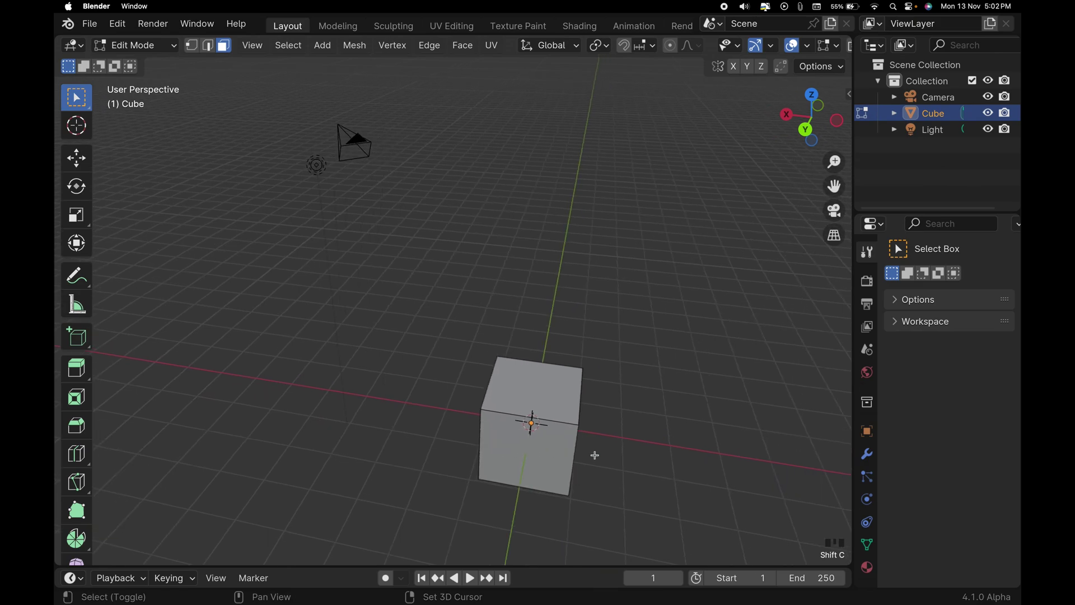
shift+scroll(597, 451, down, 2)
ctrl+scroll(425, 373, up, 5)
shift+scroll(417, 370, left, 6)
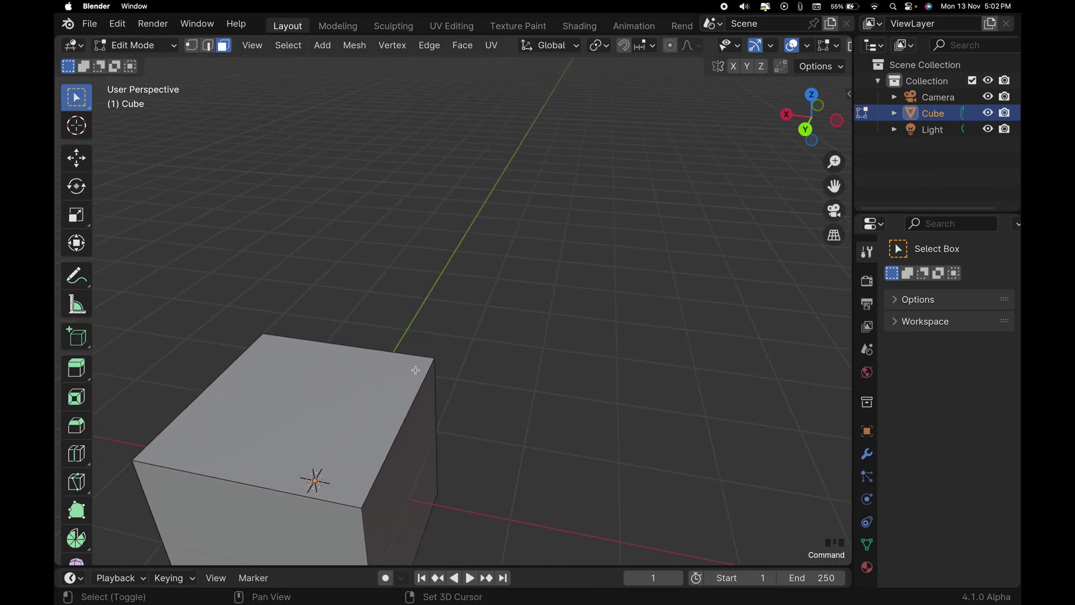
shift+scroll(415, 368, down, 3)
ctrl+scroll(432, 358, up, 5)
ctrl+scroll(432, 357, down, 4)
click(492, 288)
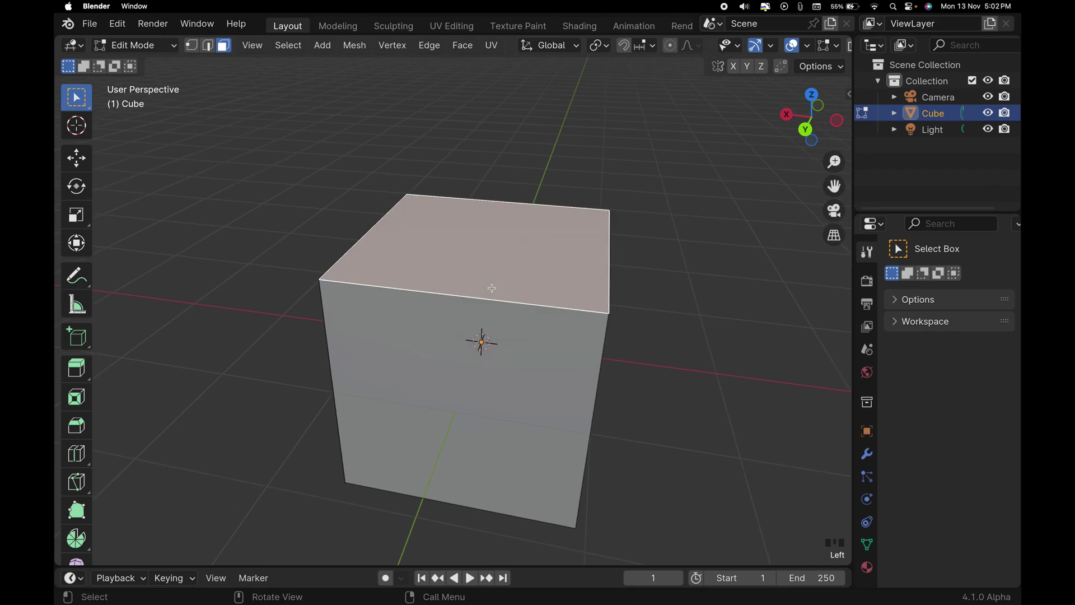
- Extrude the cube's top face in place and scale the new face to about 0.9
scroll(493, 297, up, 5)
scroll(540, 335, down, 5)
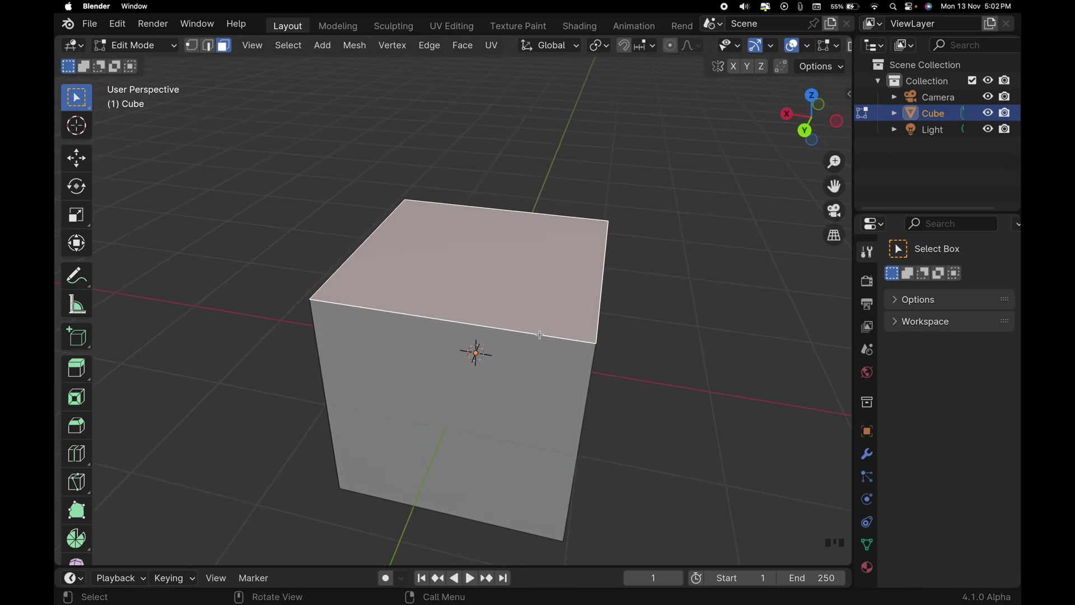
key(e)
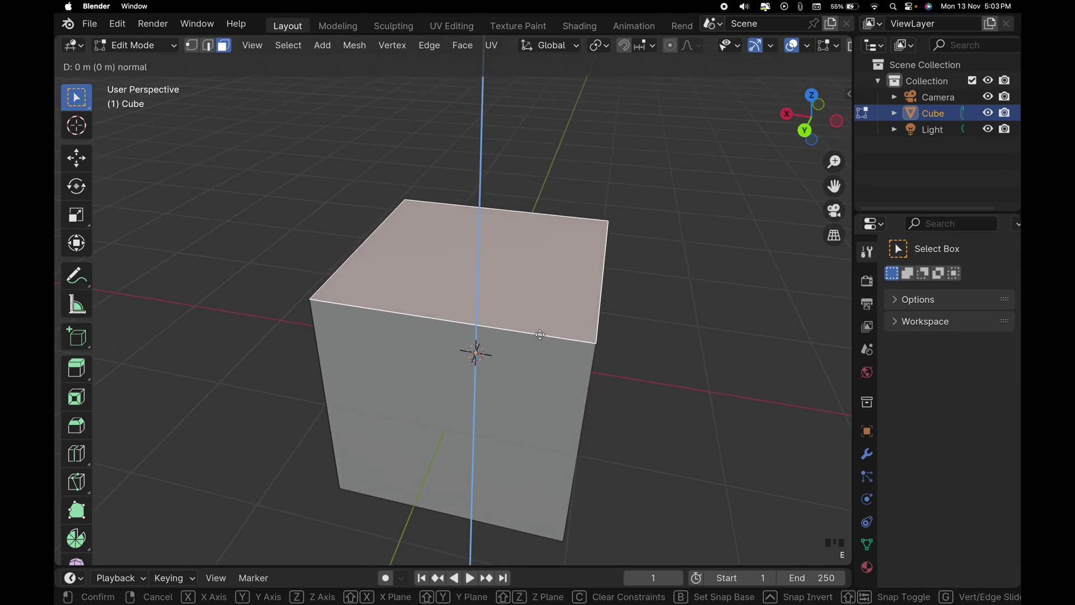
key(s)
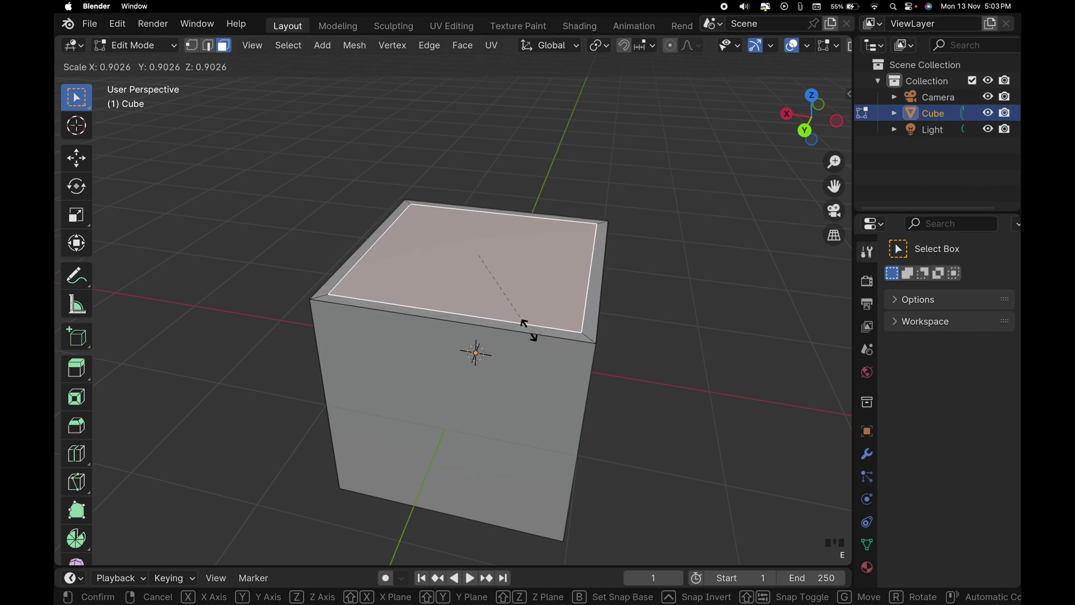
click(525, 330)
- Extrude the scaled-down top face upward by about 0.36 m and check the stepped shape from the side
key(e)
click(528, 290)
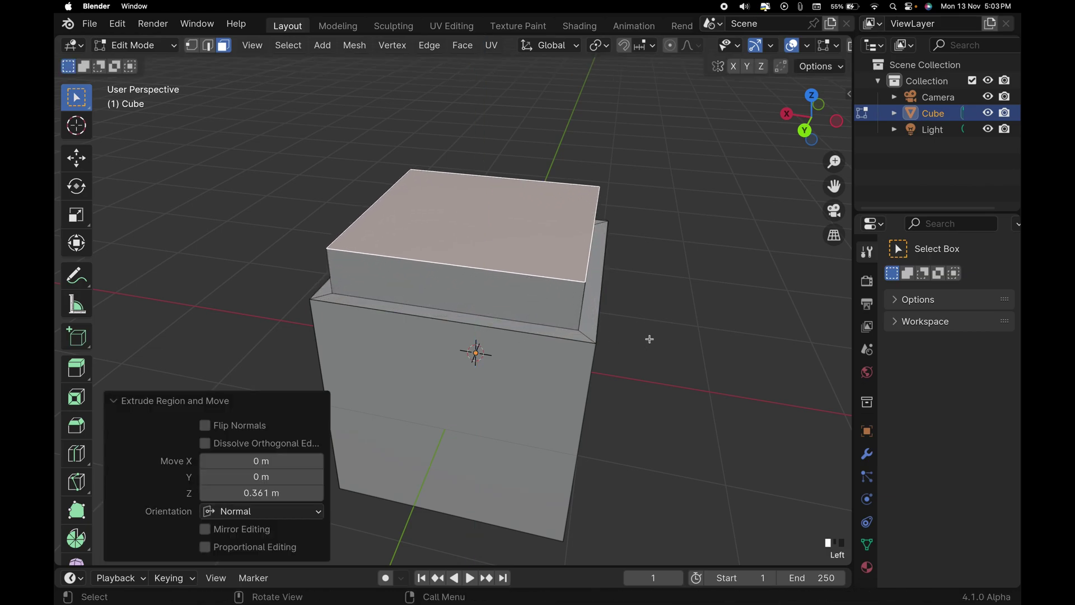
click(648, 338)
scroll(548, 359, left, 5)
scroll(548, 359, left, 3)
click(460, 353)
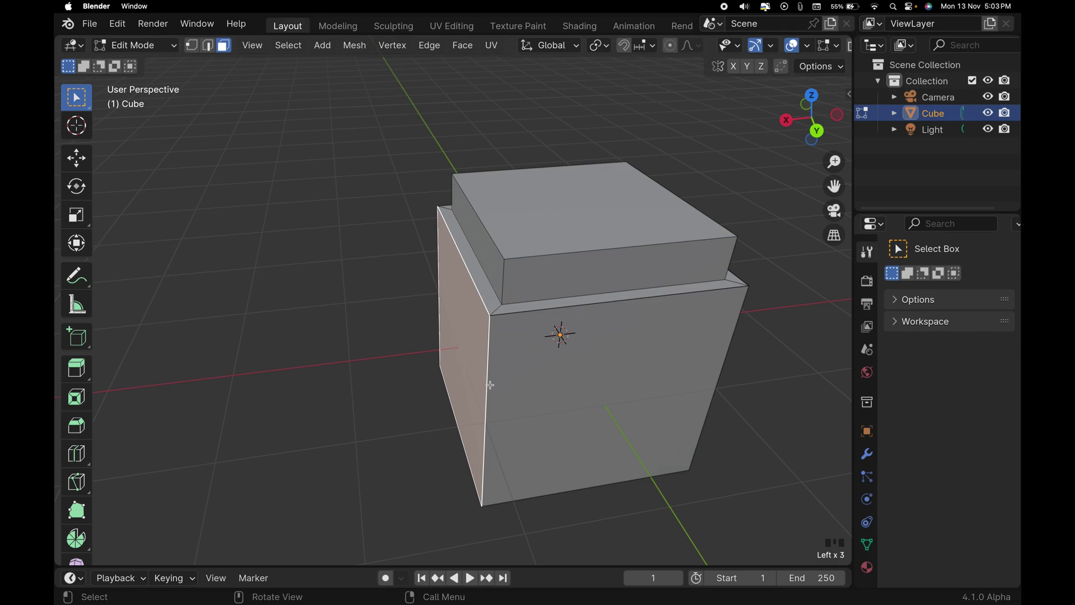
shift+scroll(493, 385, left, 5)
shift+scroll(526, 381, right, 5)
scroll(527, 380, up, 5)
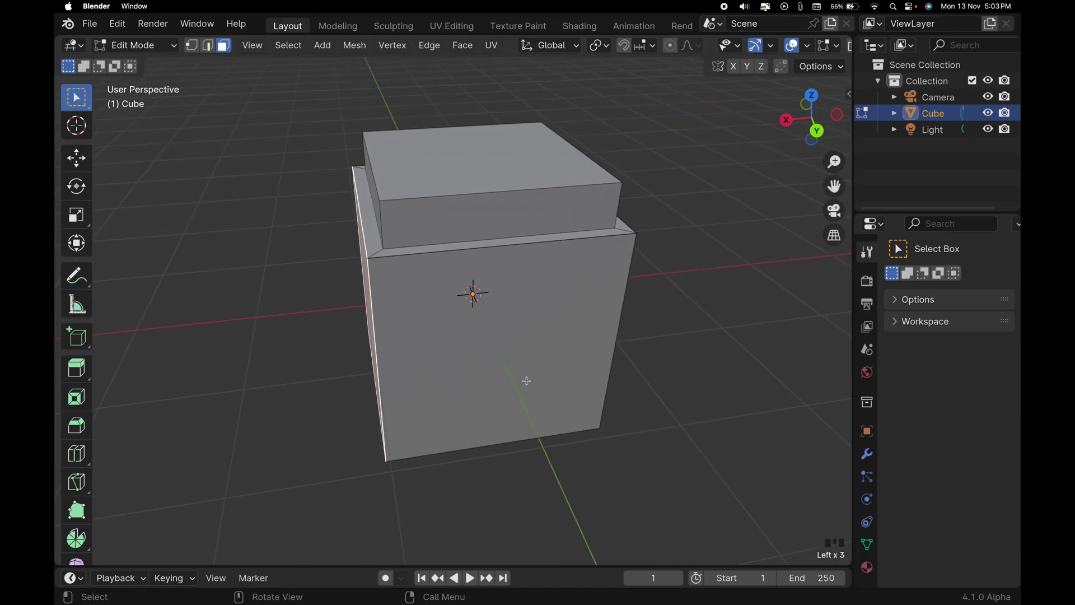
- Undo the top face's extrusions and scaling, back to the plain cube with its top face selected
key(super+z)
key(super+z)
key(super+z)
key(super+z)
key(super+z)
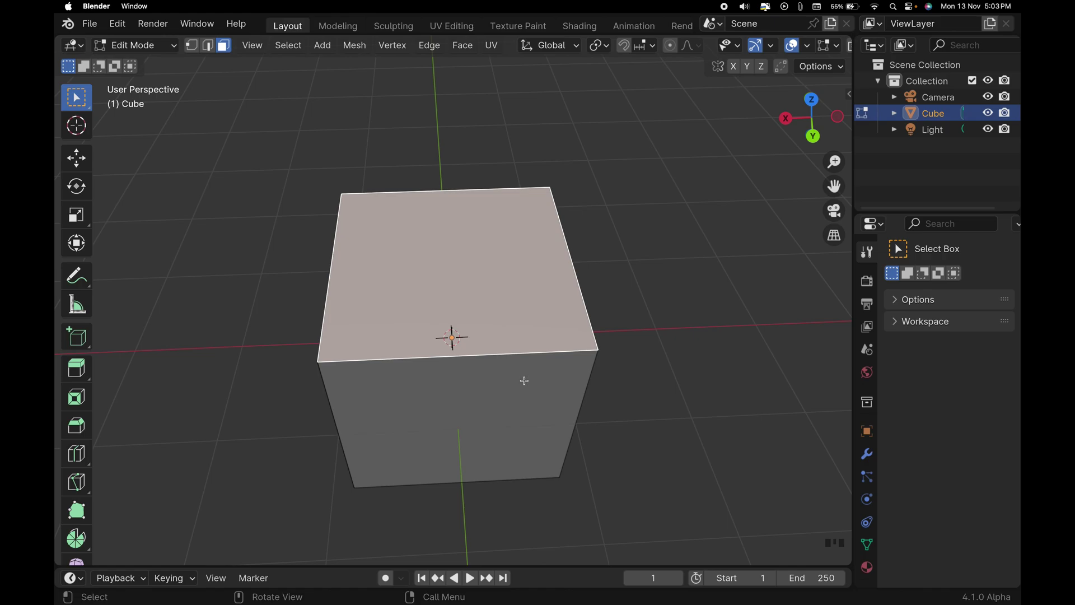
- Inset the cube's top face with a thickness of about 0.19 m and a depth of about 0.35 m
key(i)
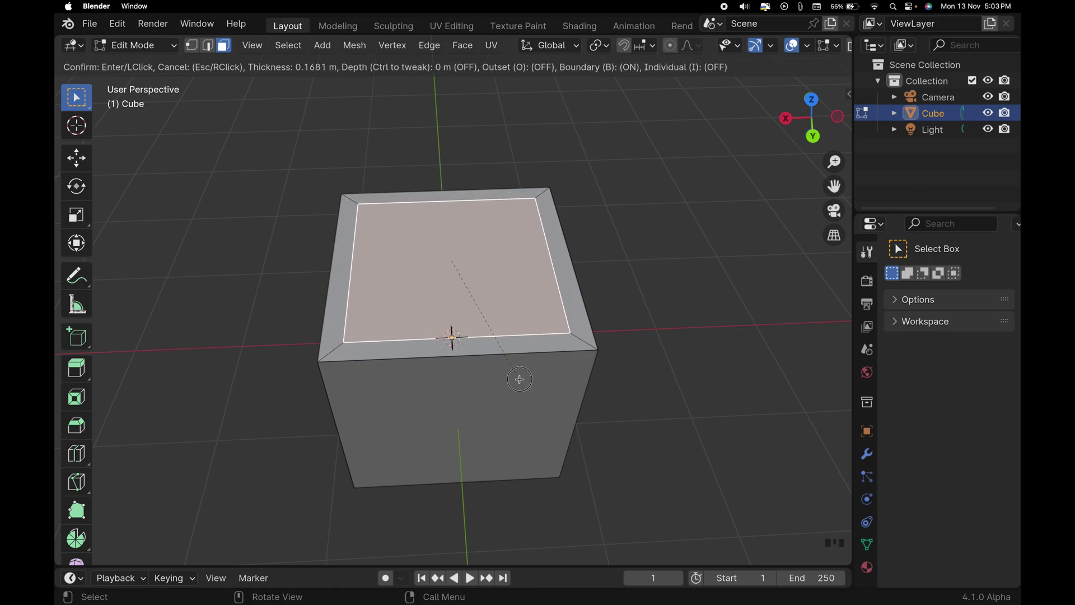
click(520, 380)
click(212, 390)
click(211, 391)
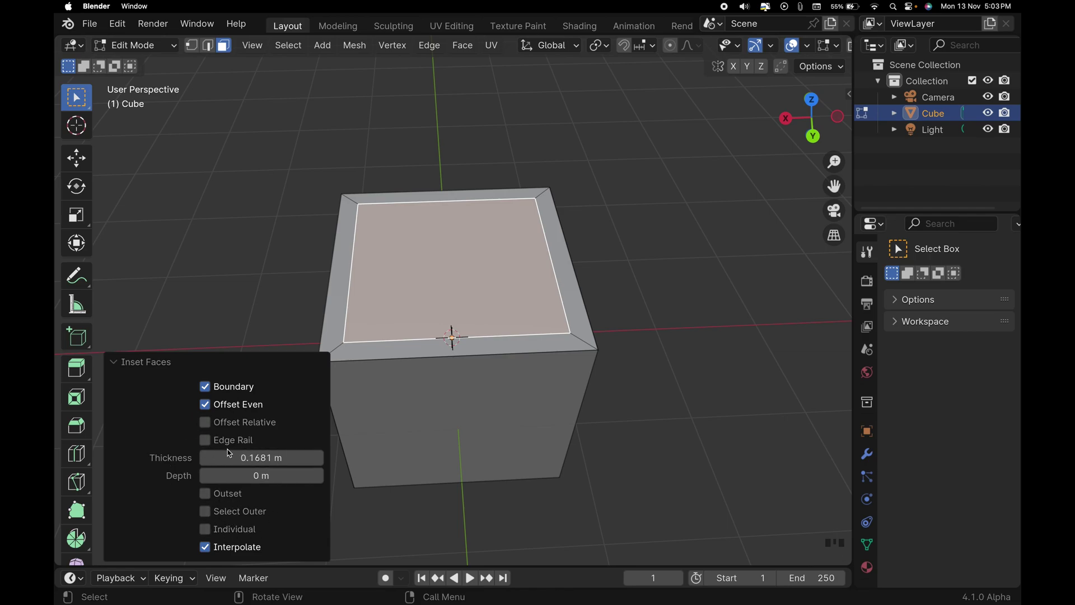
drag(242, 455, 269, 477)
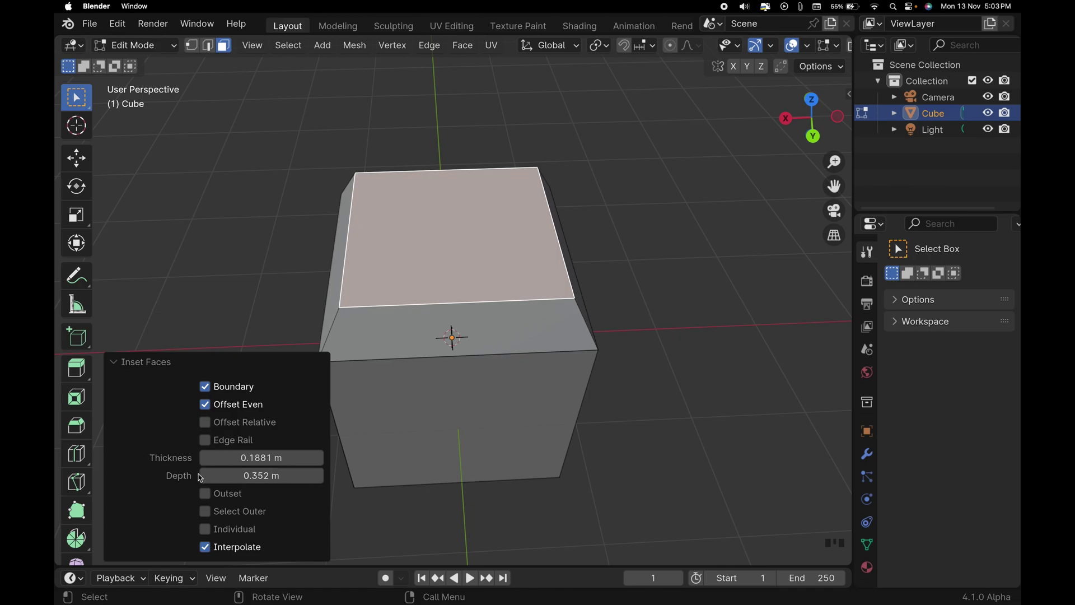
- Set the inset's depth to 0 m
double_click(269, 479)
text(0)
key(Return)
click(268, 475)
- Set the inset's thickness to 1 m
click(274, 459)
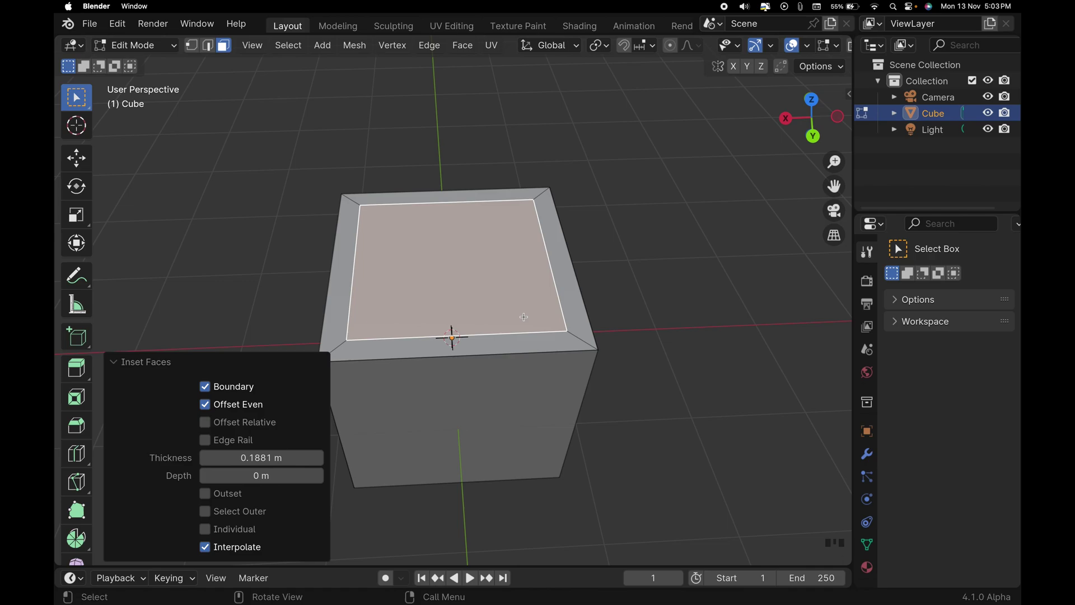
click(283, 460)
text(1)
key(Return)
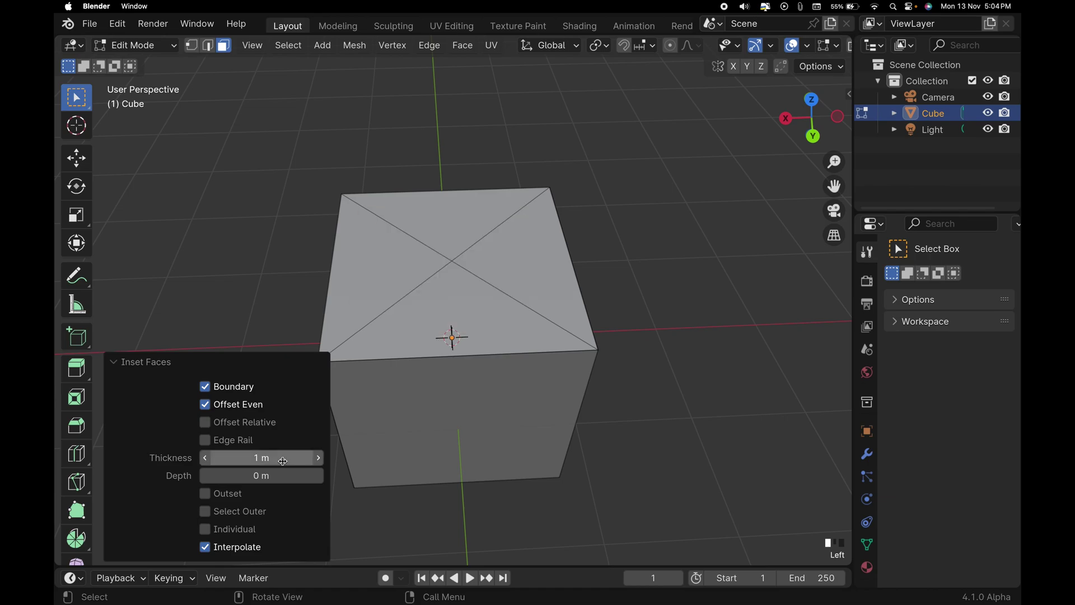
- Set the inset's thickness to 0.1 m
click(283, 459)
drag(284, 460, 269, 460)
click(283, 460)
key(BackSpace)
text(.1)
key(Return)
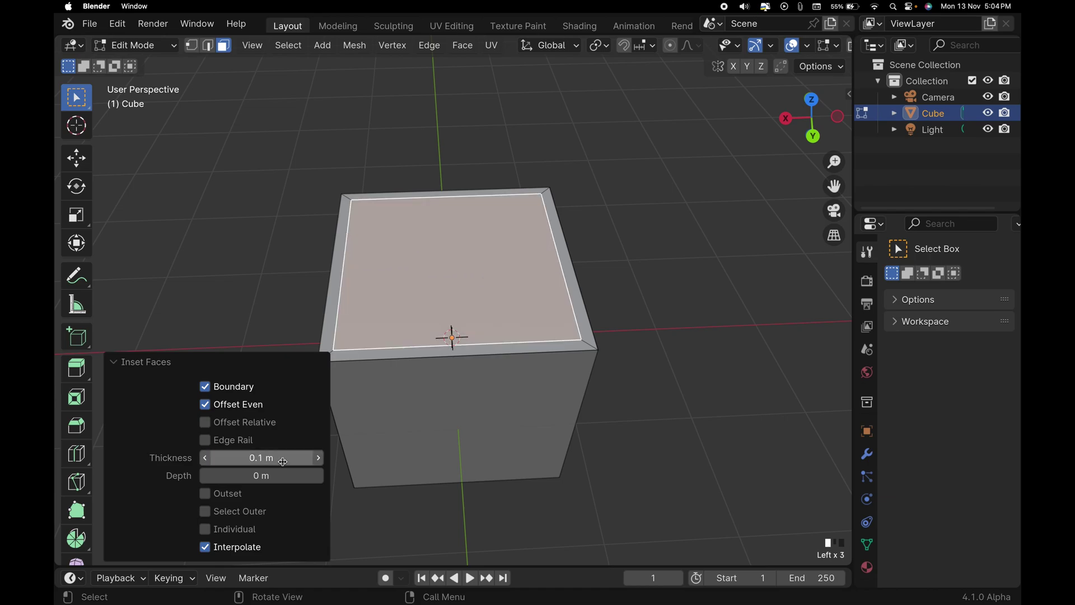
- Extrude the inset top face upward by about 0.54 m
click(617, 341)
click(578, 331)
scroll(521, 329, up, 5)
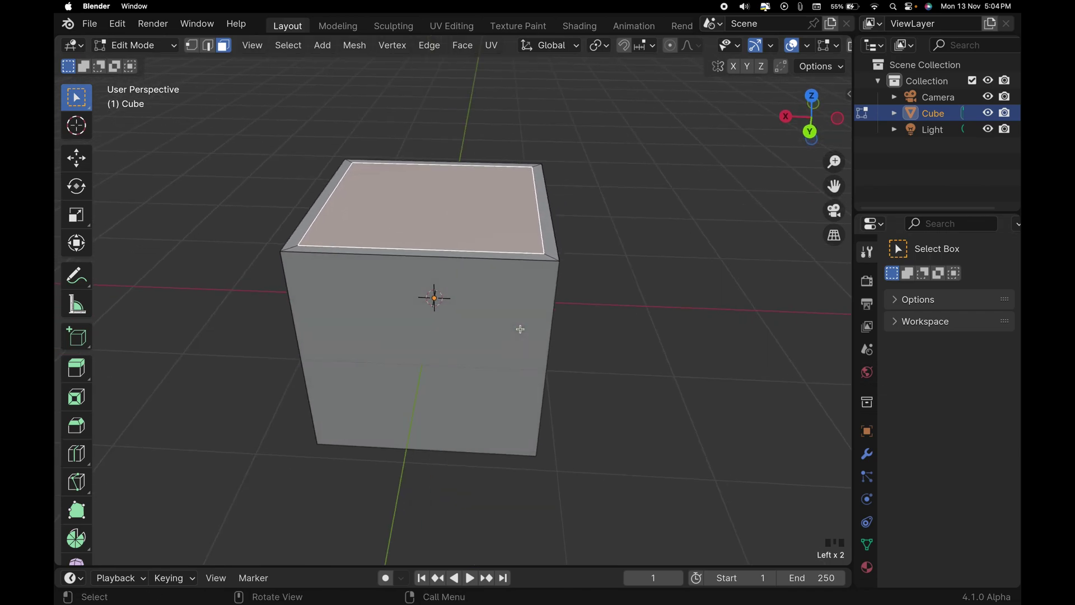
key(e)
click(522, 279)
scroll(526, 312, down, 5)
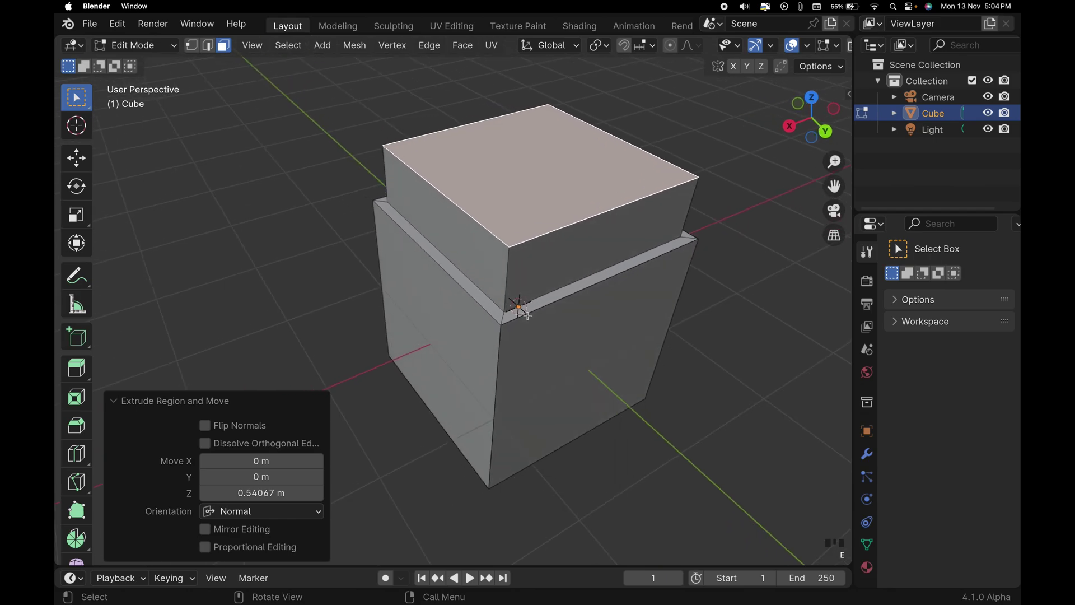
- Undo the top face's extrusion and inset, back to the plain cube with its top face selected
key(ctrl+z)
key(ctrl+z)
key(ctrl+z)
key(ctrl+z)
key(ctrl+z)
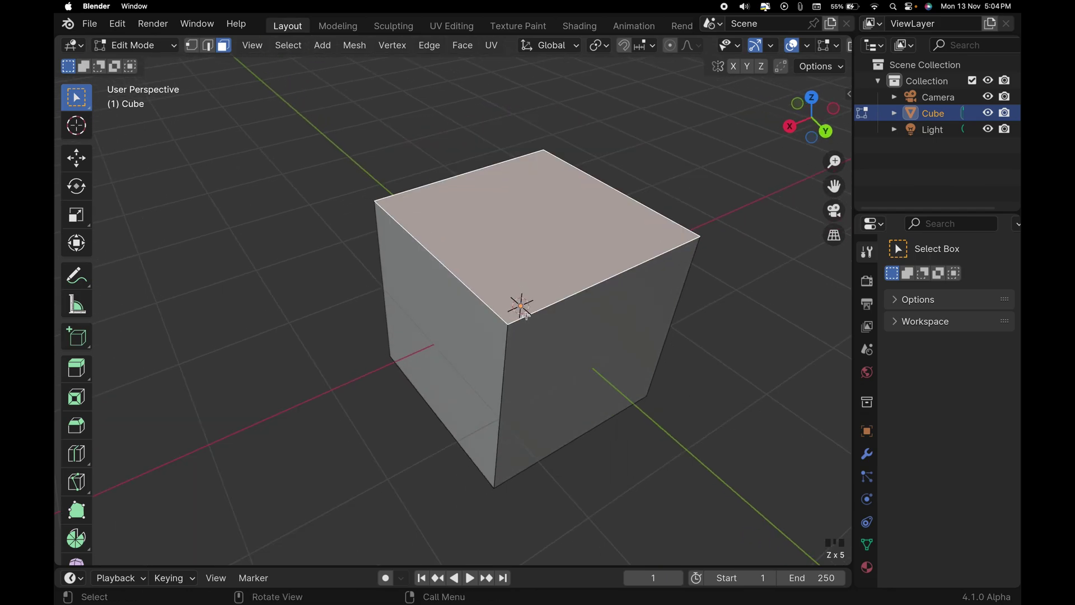
- Select all faces of the cube
scroll(527, 316, up, 6)
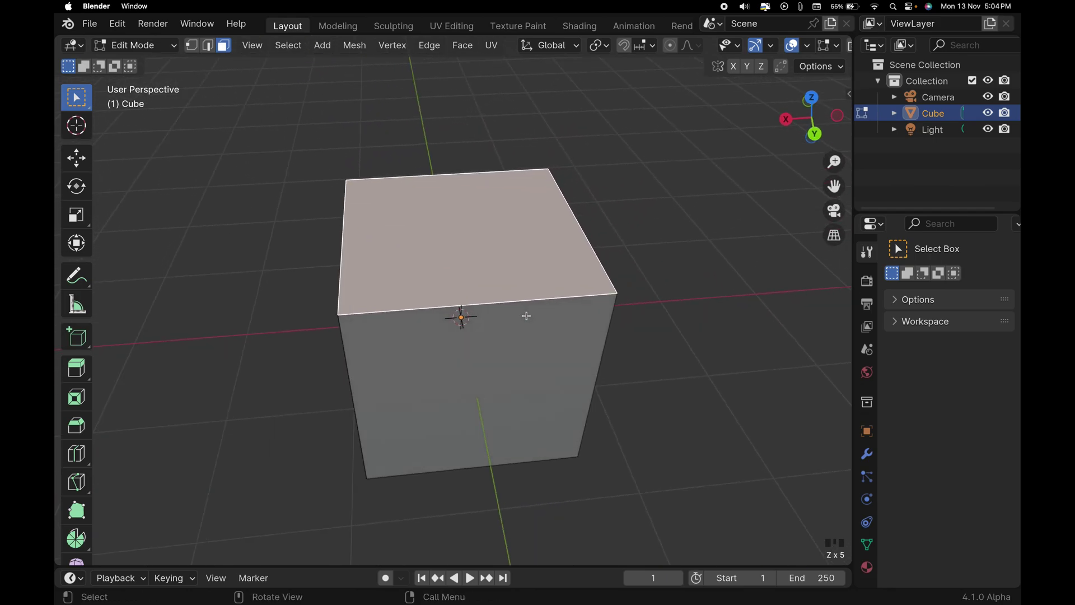
scroll(526, 318, up, 10)
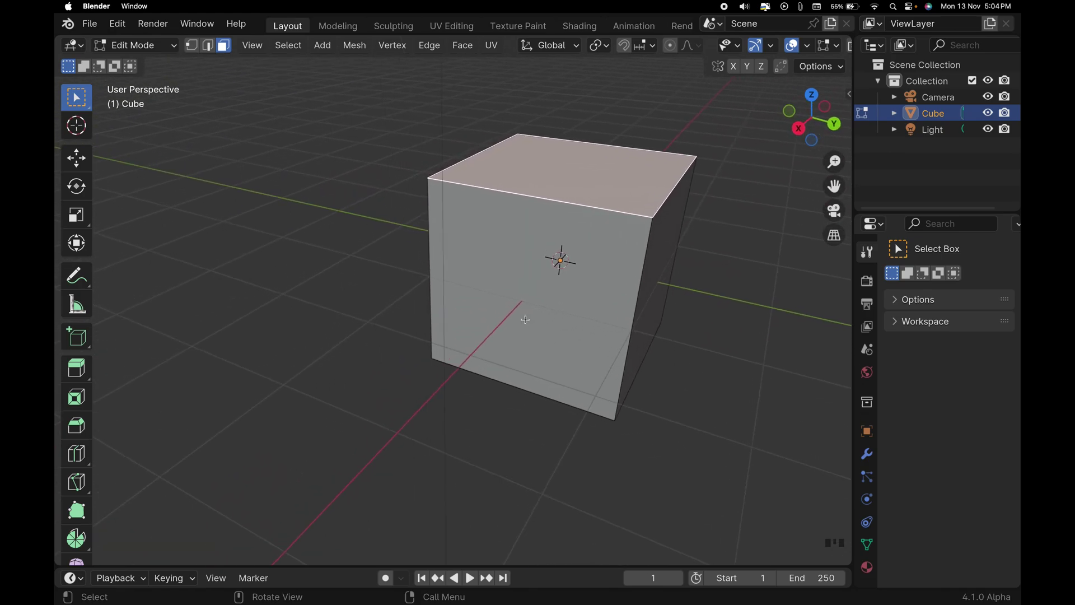
scroll(526, 319, down, 10)
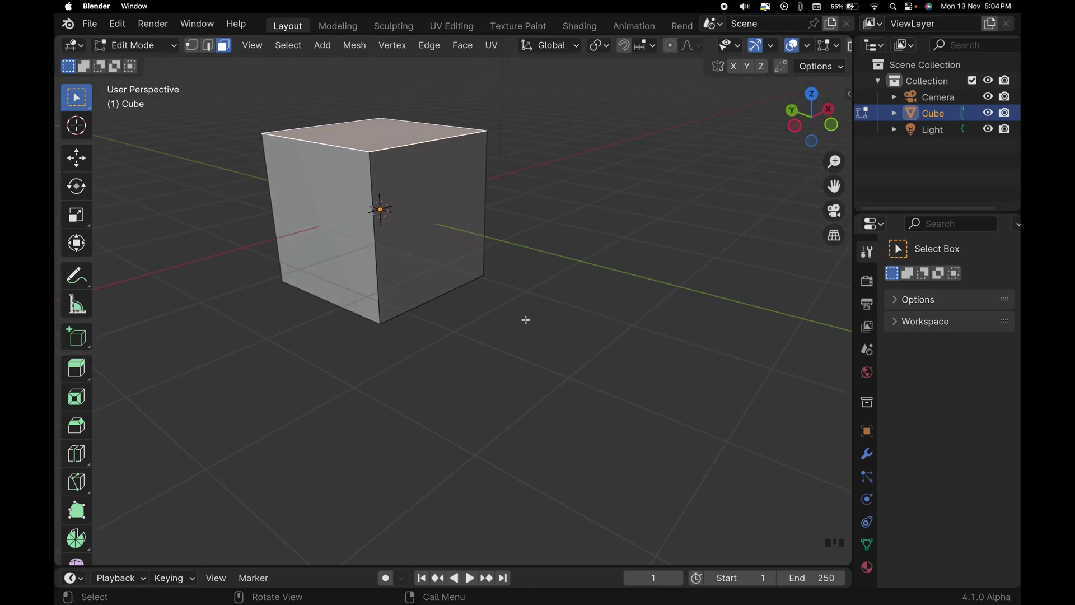
key(a)
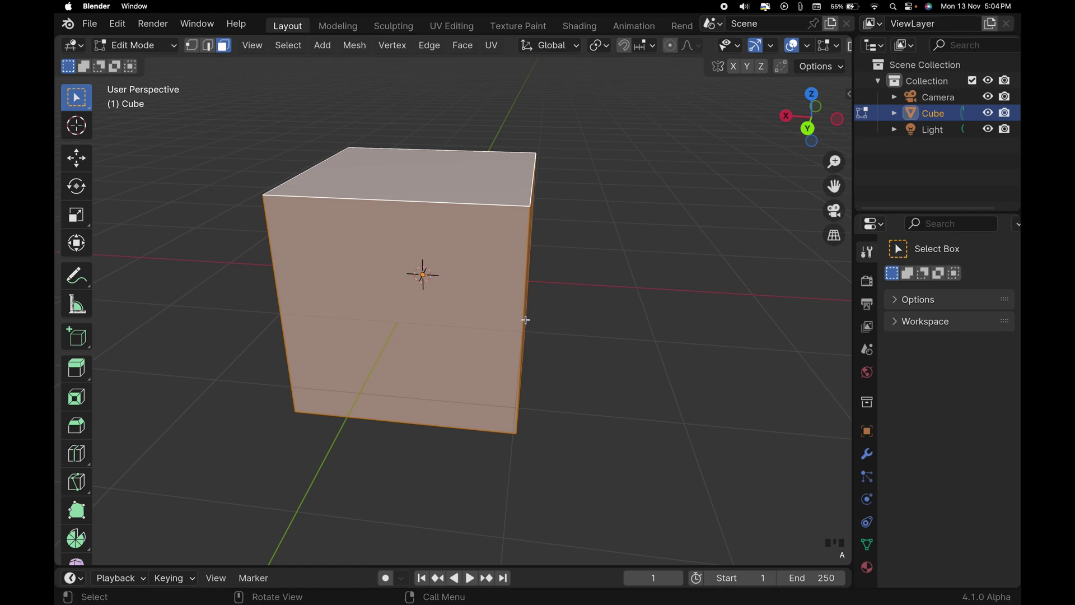
scroll(525, 320, left, 10)
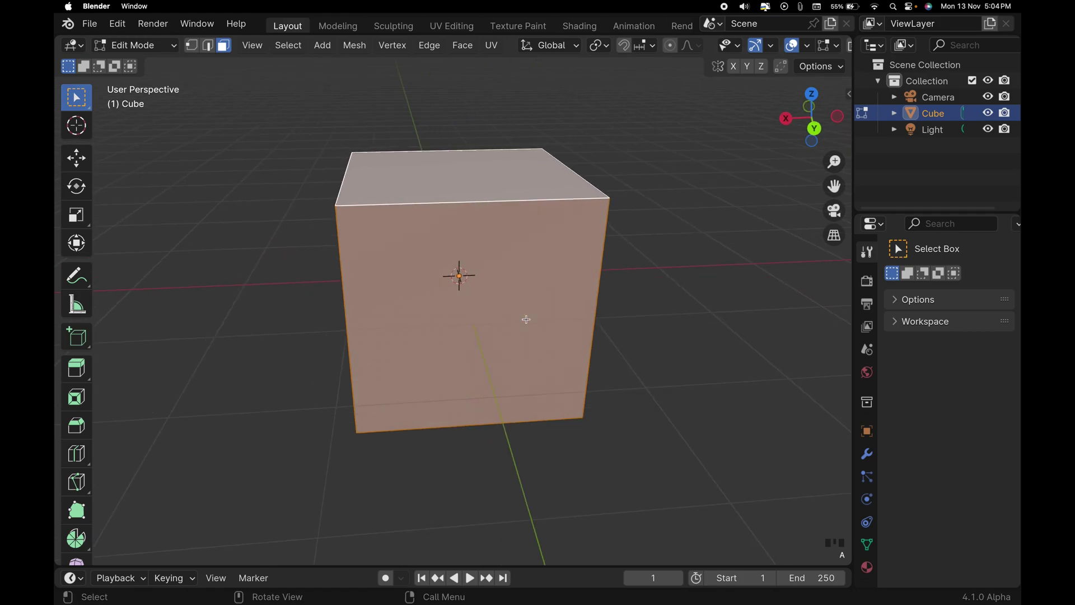
- Inset all of the cube's faces with the Individual option on and a thickness of about 0.22 m
key(i)
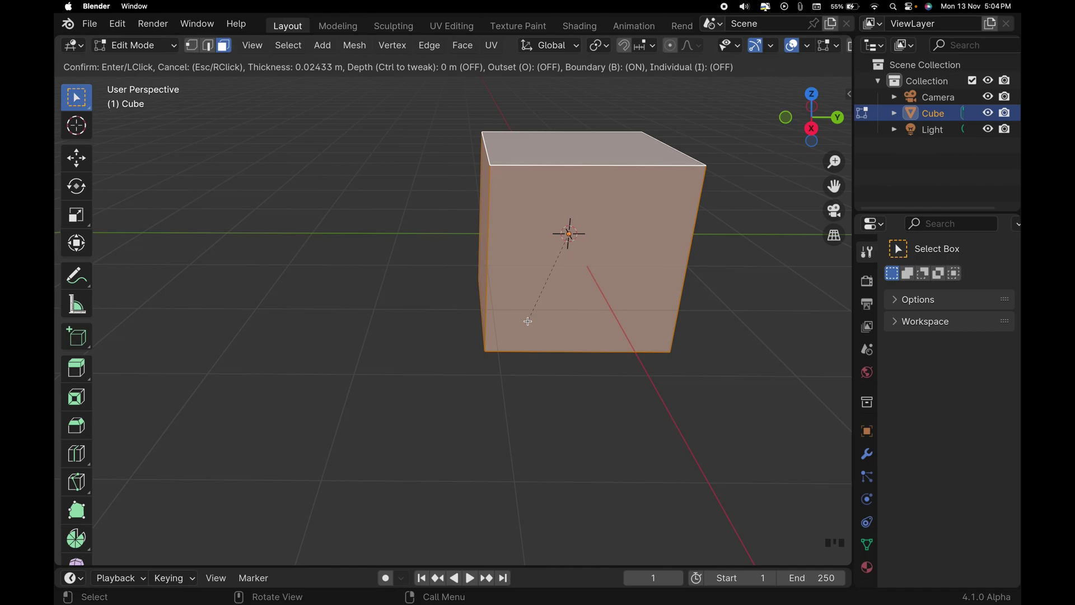
key(i)
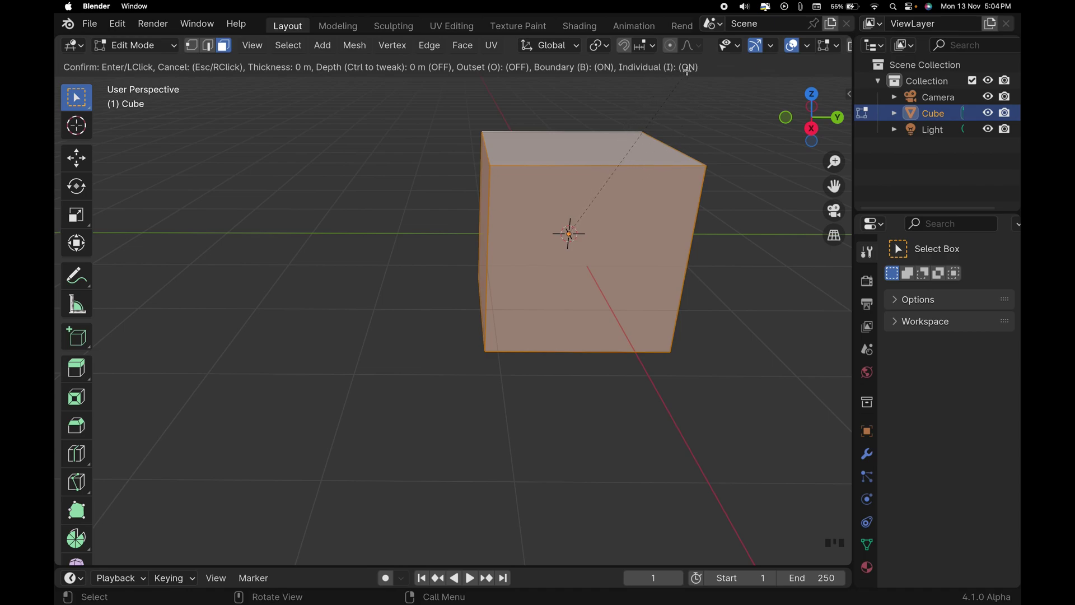
key(i)
key(i)
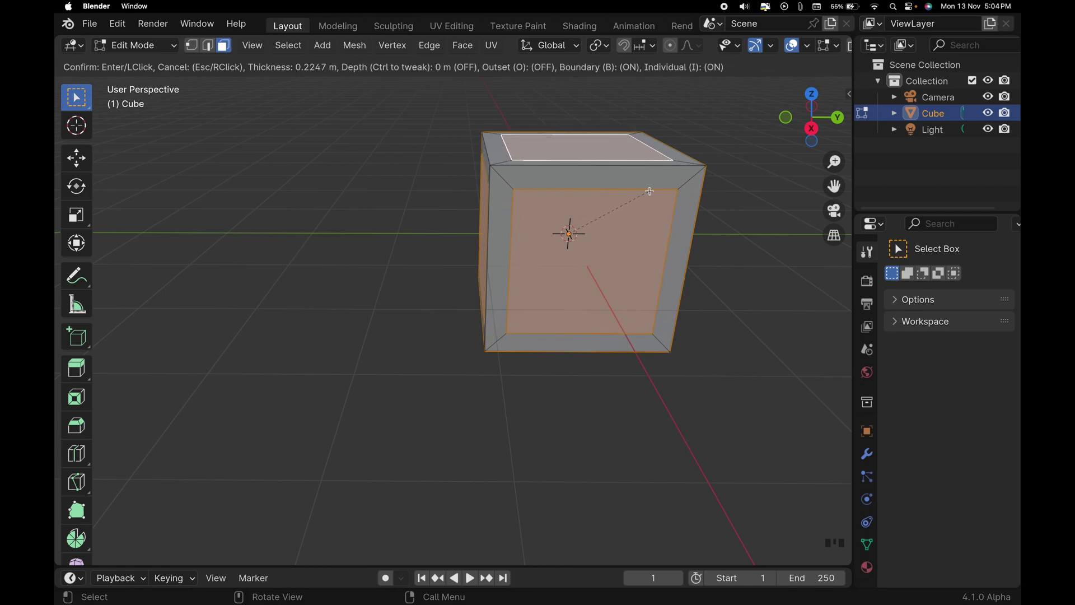
click(649, 191)
- Extrude the selected inset faces and scale them to about 0.908, recessing them into the cube
middle_drag(588, 310, 577, 309)
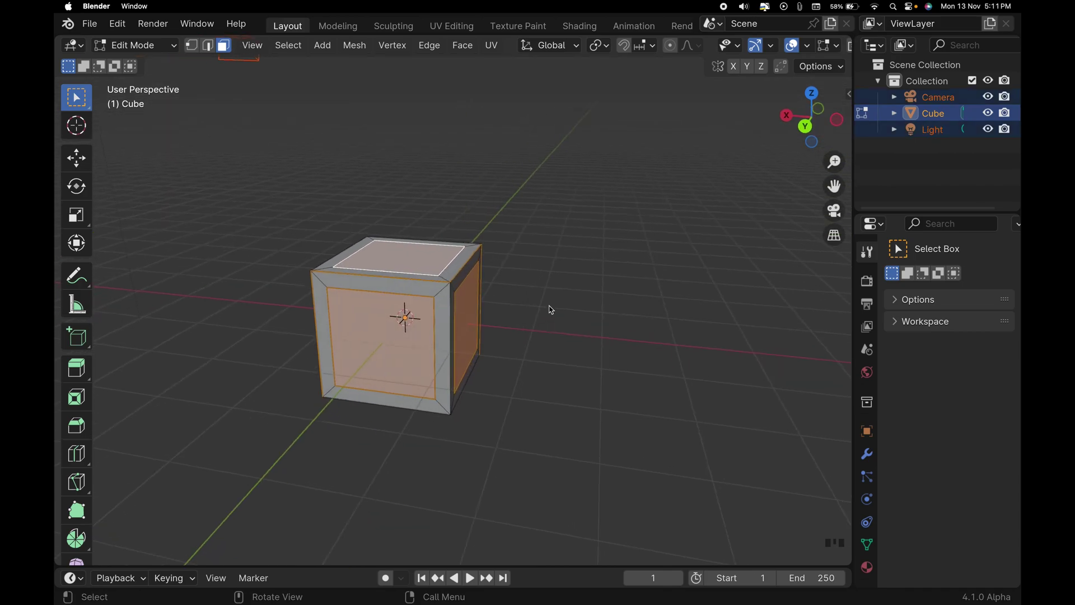
middle_drag(547, 308, 549, 312)
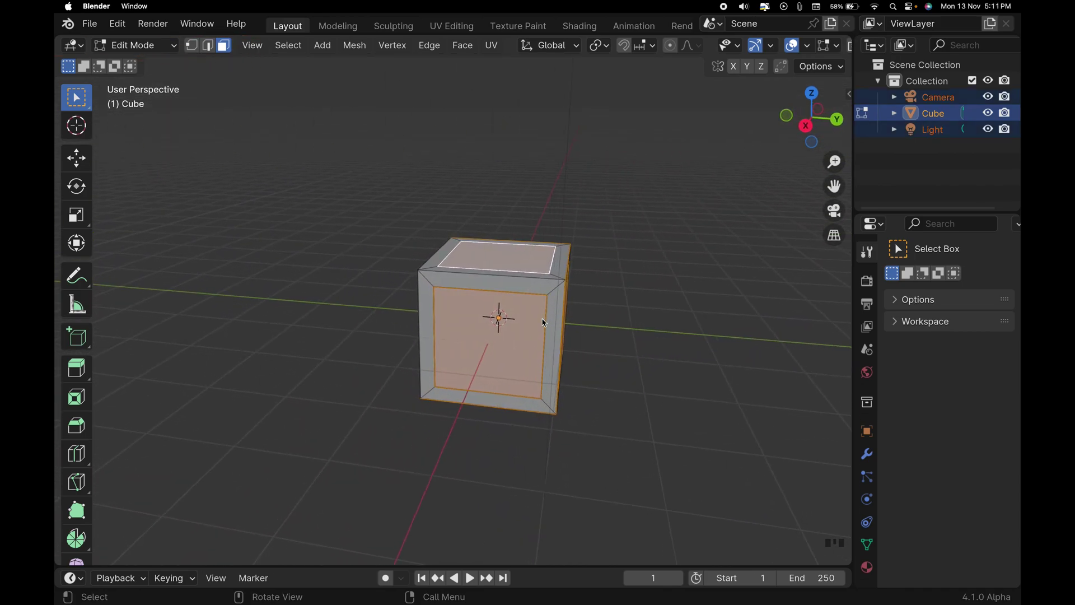
key(s)
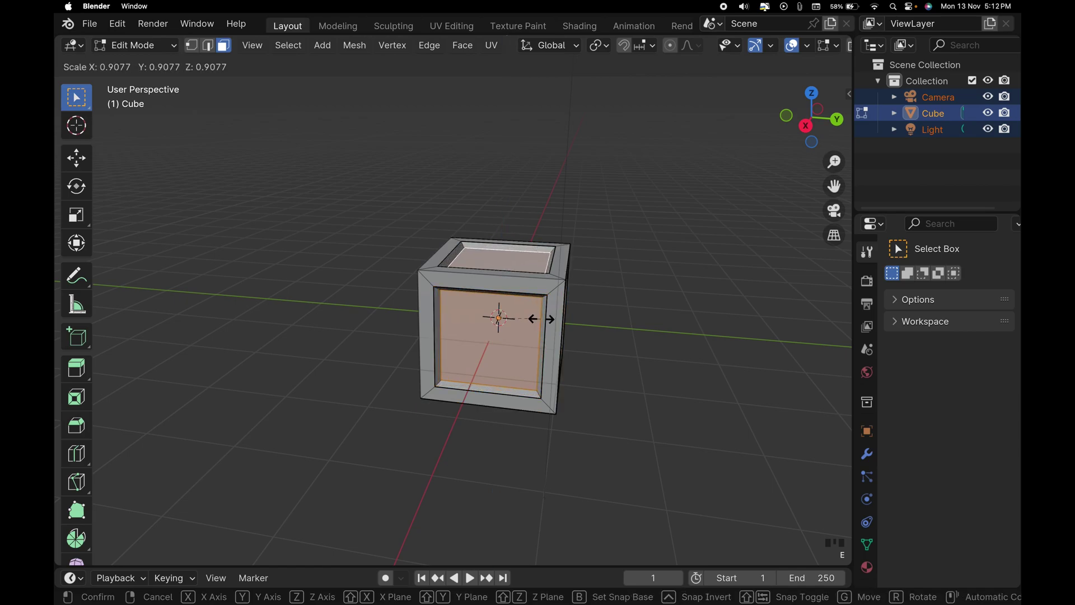
click(544, 319)
- Extrude the recessed faces outward with Extrude Individual Faces at an offset of about 0.463 m
middle_drag(600, 333, 602, 334)
key(alt)
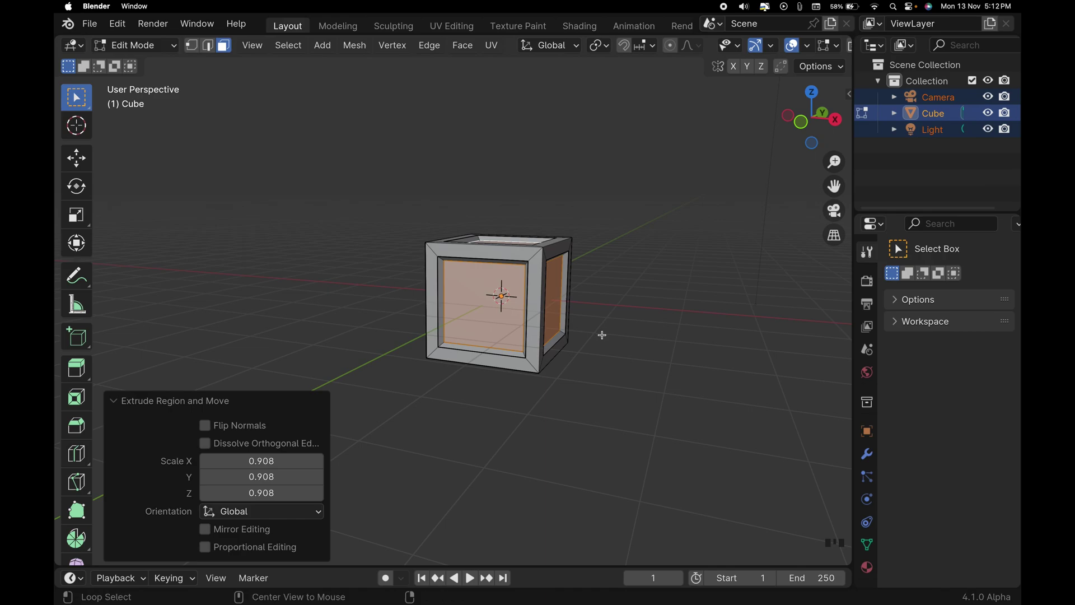
key(alt+e)
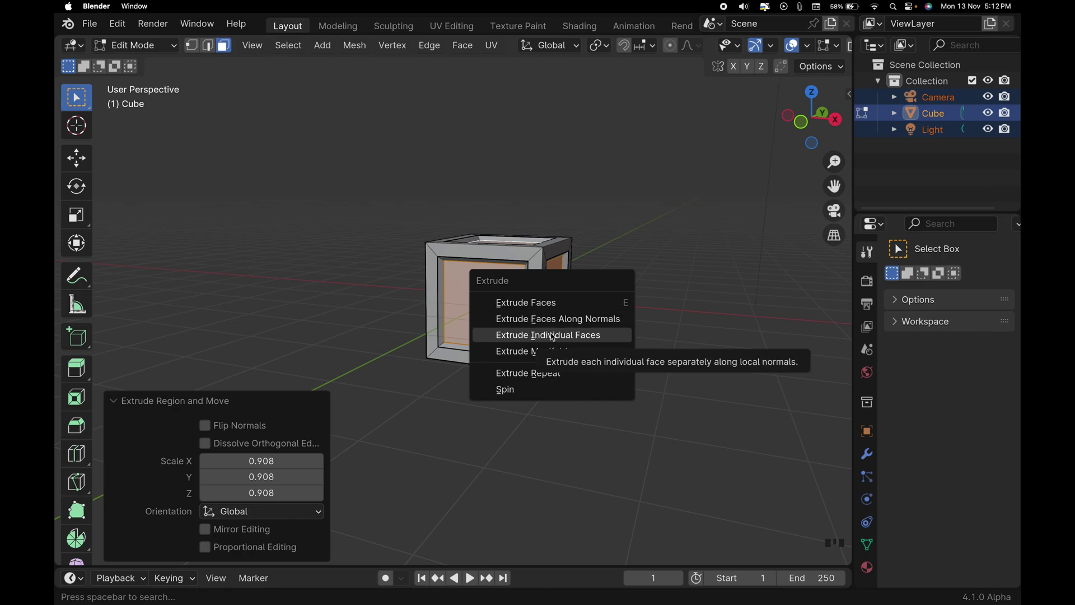
click(553, 336)
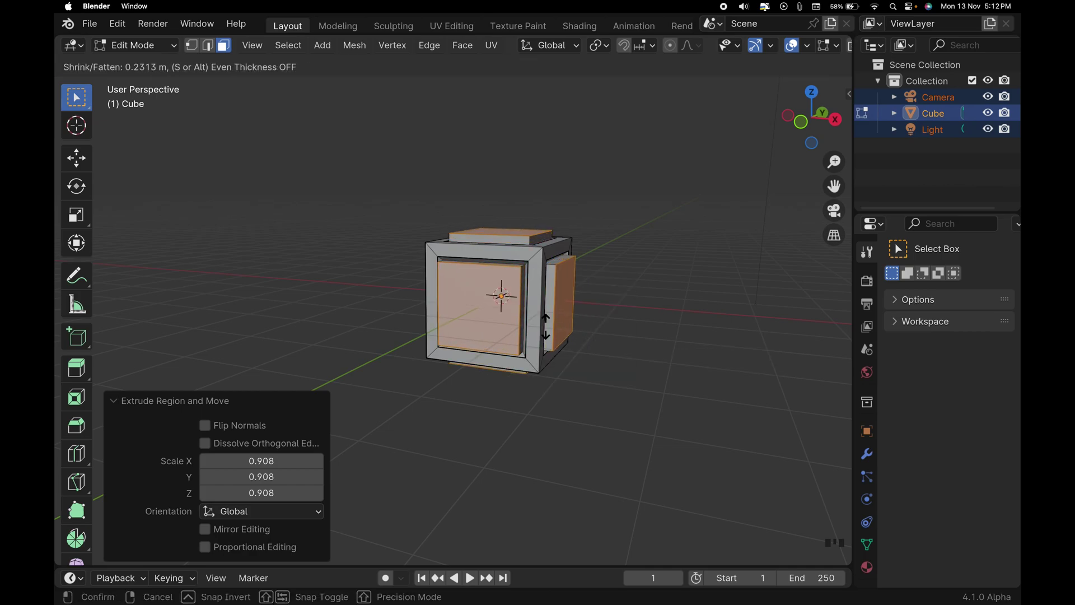
click(420, 319)
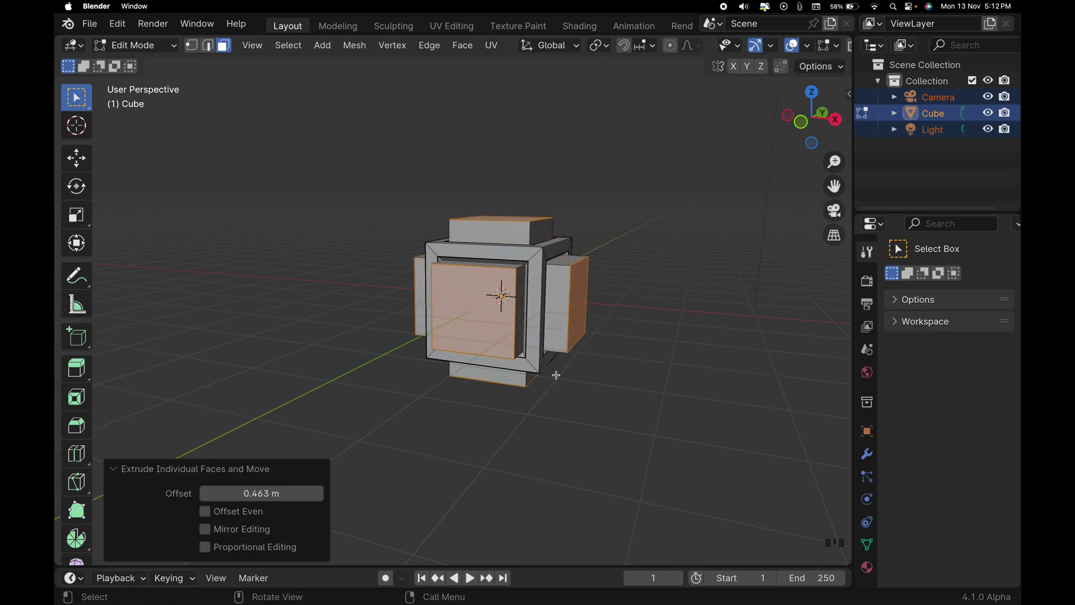
- Clear the face selection and examine the protruding blocks on the cube from above, below and the sides
click(556, 376)
scroll(555, 402, left, 10)
scroll(556, 402, left, 10)
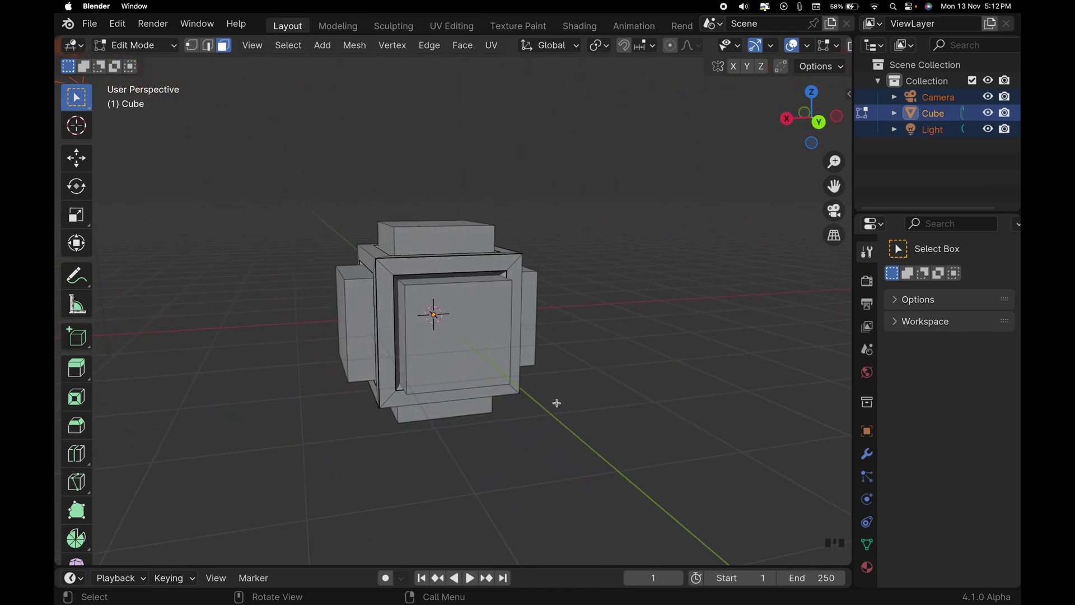
scroll(556, 403, left, 10)
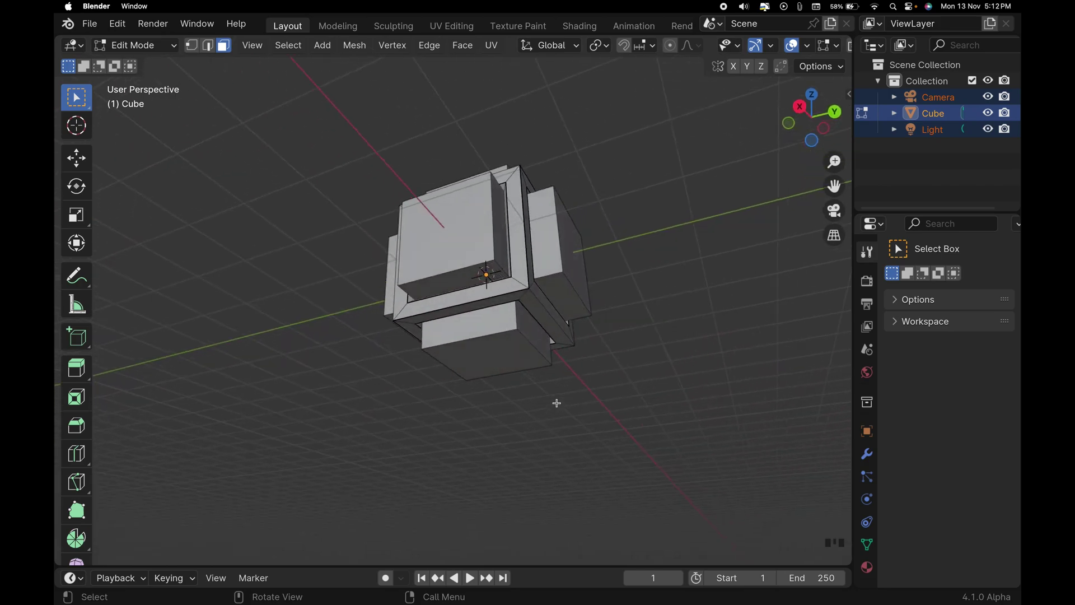
scroll(556, 402, left, 10)
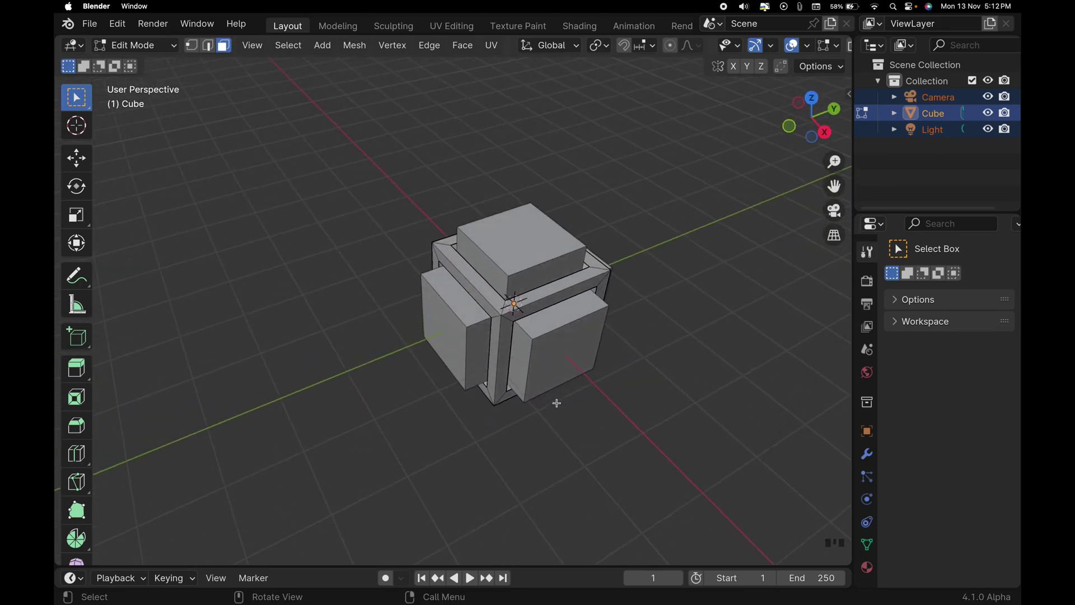